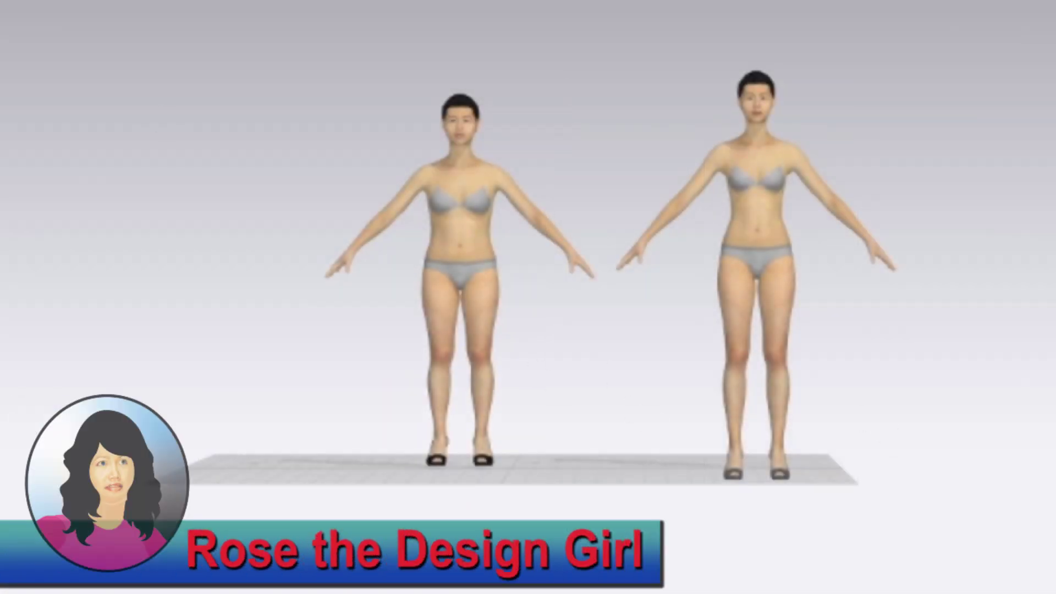
Add the FV1_Kelly.avt avatar to the scene as an additional avatar and move it sideways beside the existing one
key("shift+x")
left_click(497, 264)
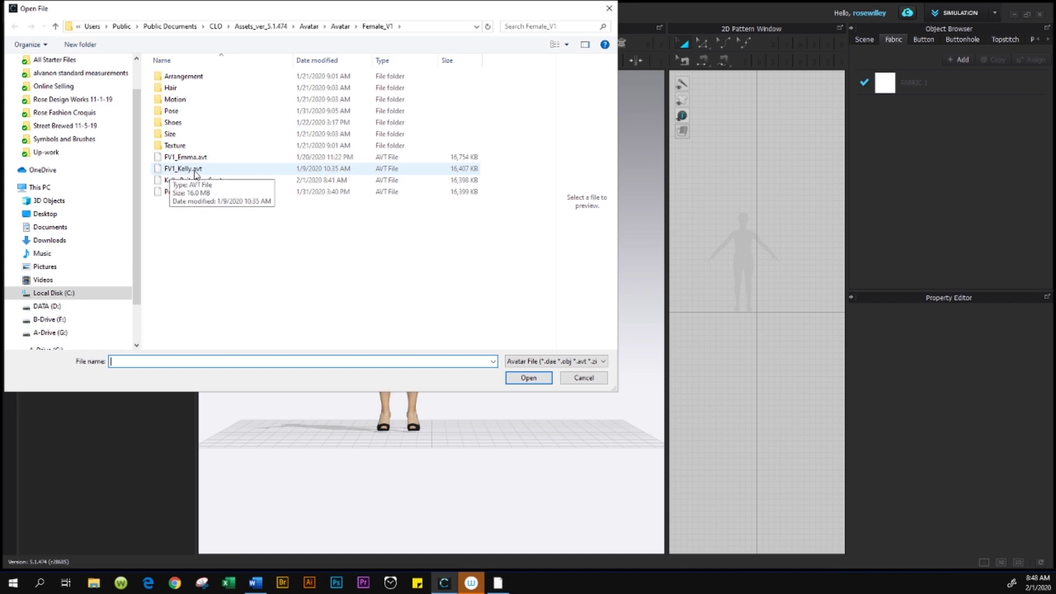
left_click(197, 169)
left_click(529, 377)
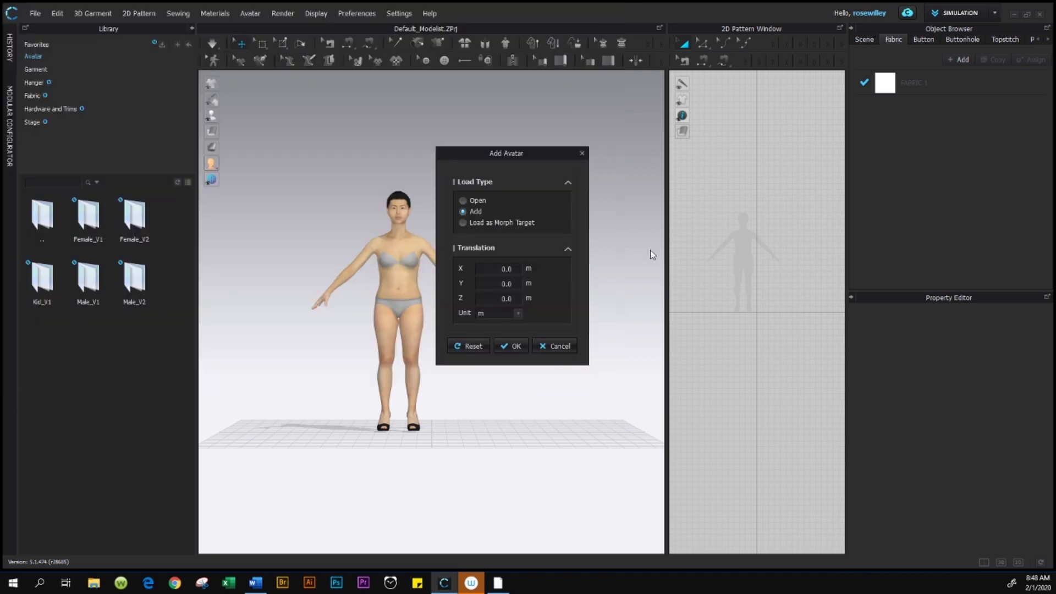
left_click(511, 347)
left_click_drag(461, 297, 585, 297)
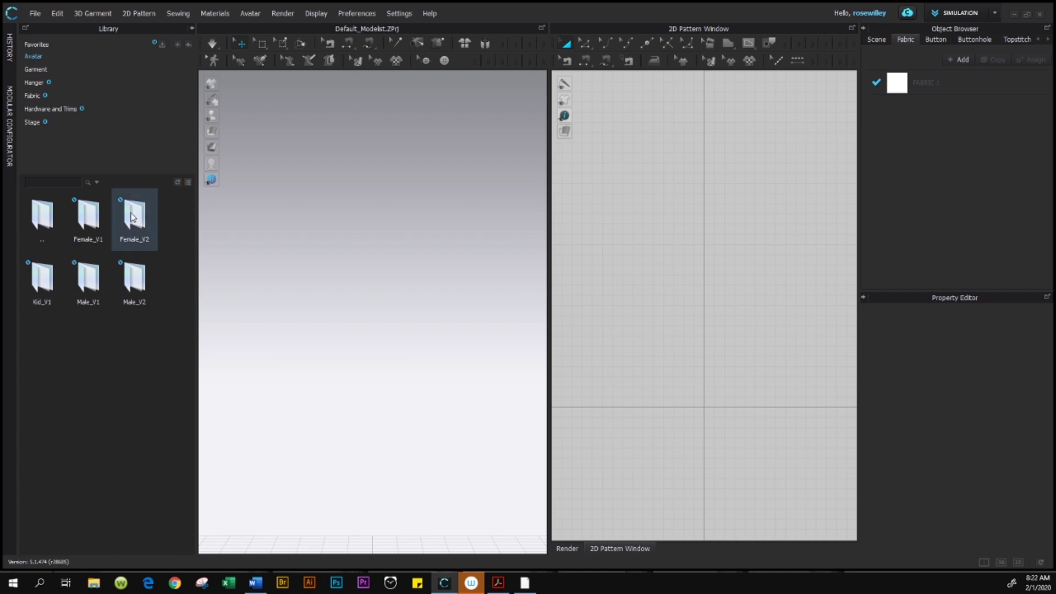
Open the Female_V1 avatar folder in the library and load the FV1_Kelly.avt avatar
left_click(188, 182)
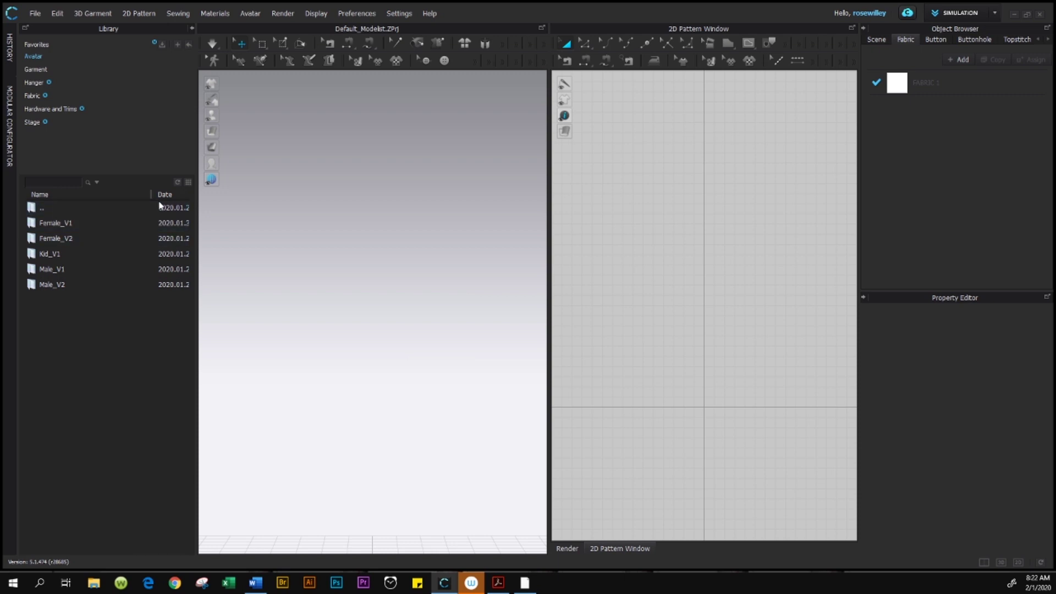
left_click(189, 183)
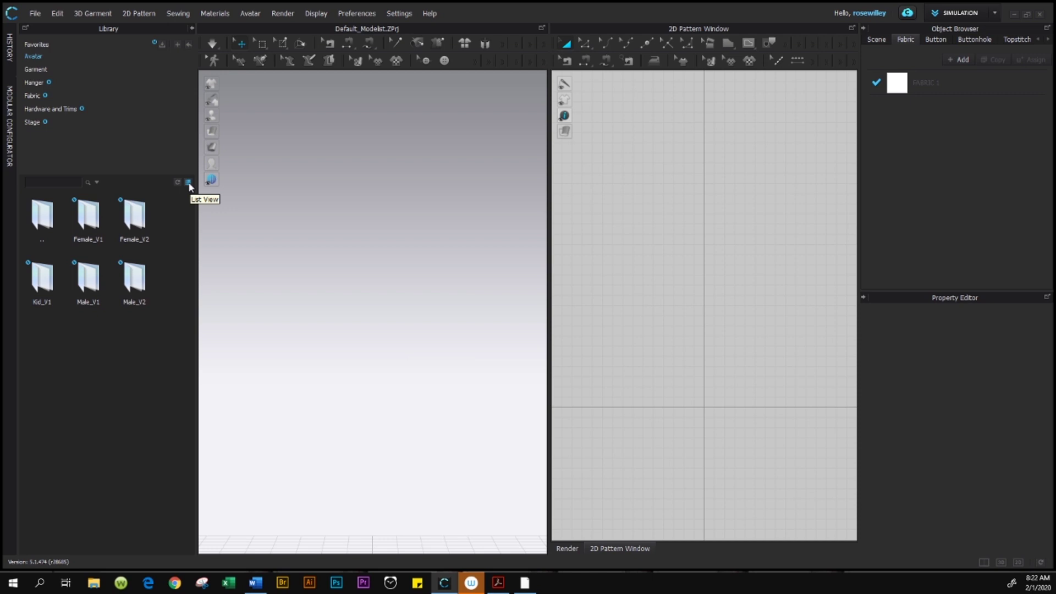
double_click(97, 223)
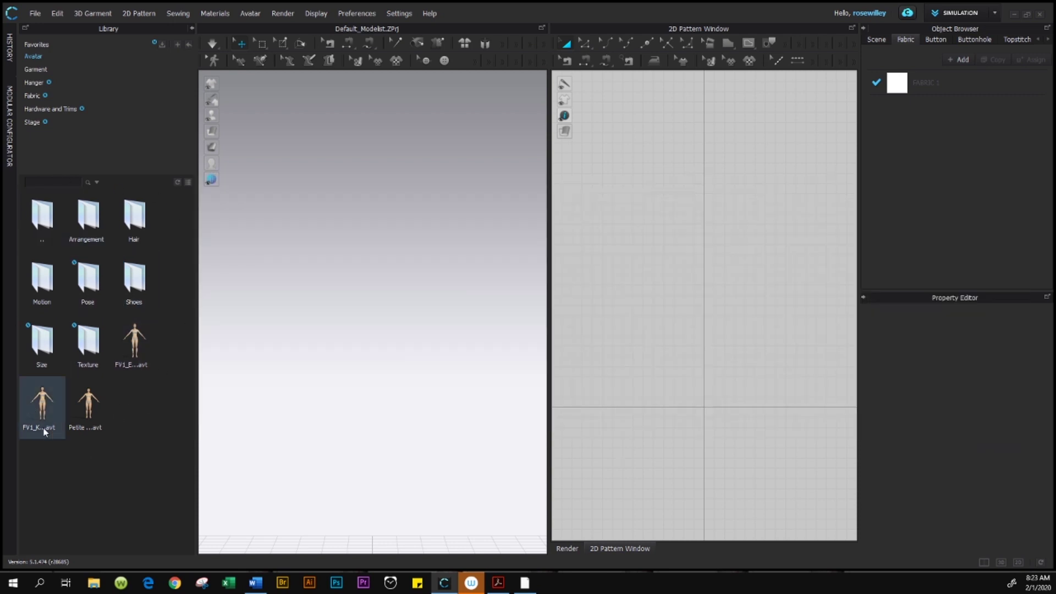
mouse_move(133, 351)
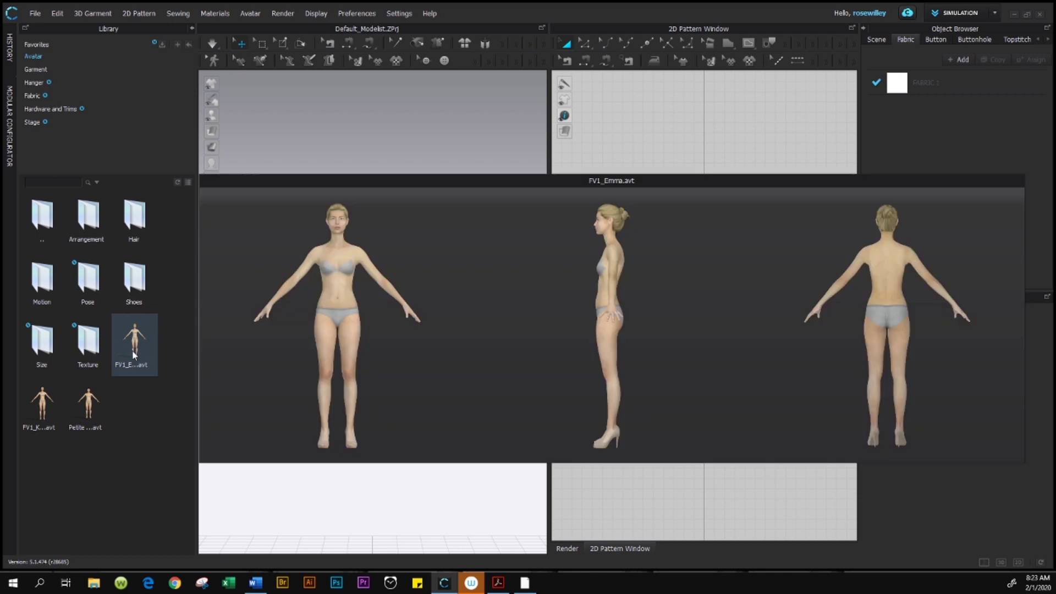
double_click(47, 413)
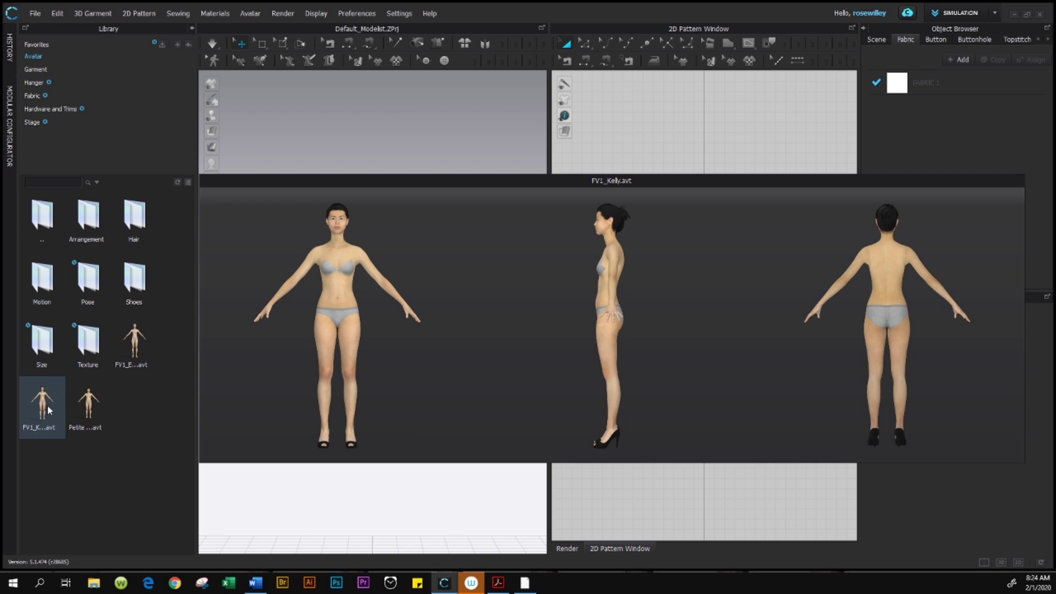
double_click(49, 410)
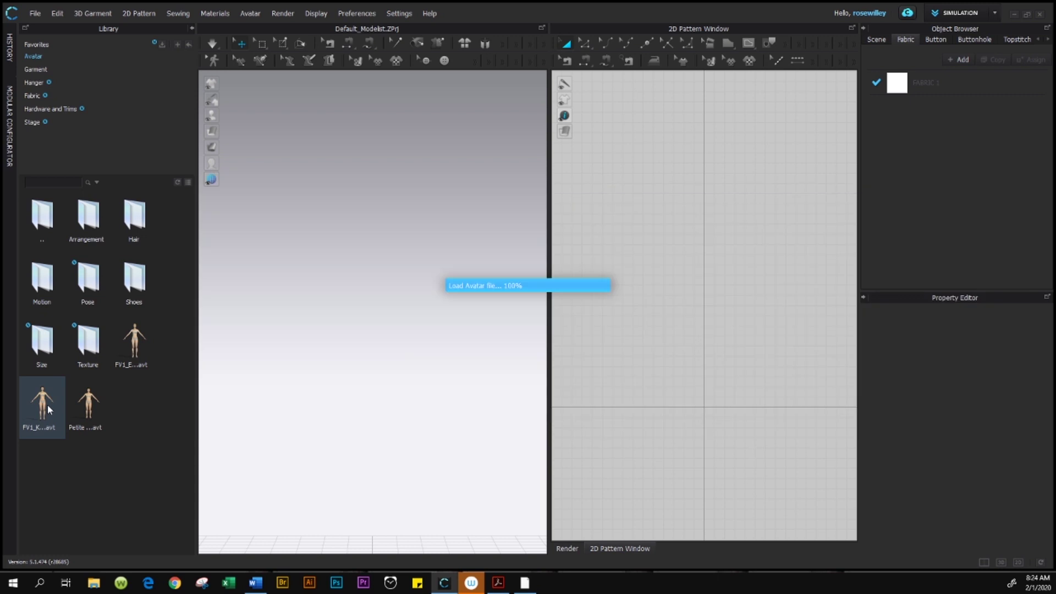
Inspect the loaded avatar close up, at full length and from an angle, finishing with the front view
scroll(435, 394, "down", 3)
scroll(427, 392, "up", 3)
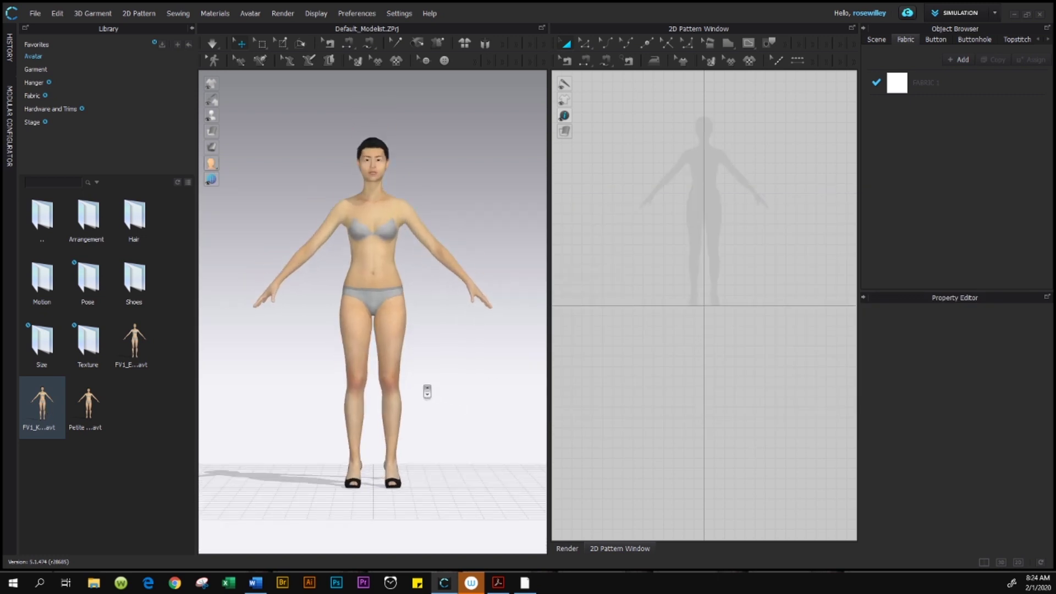
scroll(425, 390, "down", 4)
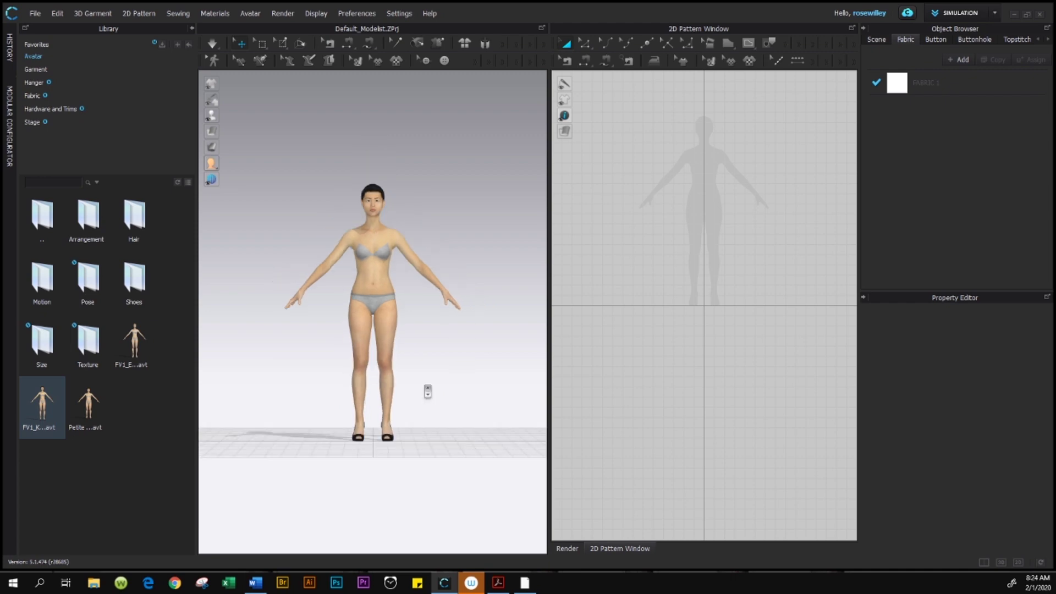
scroll(424, 388, "up", 3)
scroll(427, 391, "up", 4)
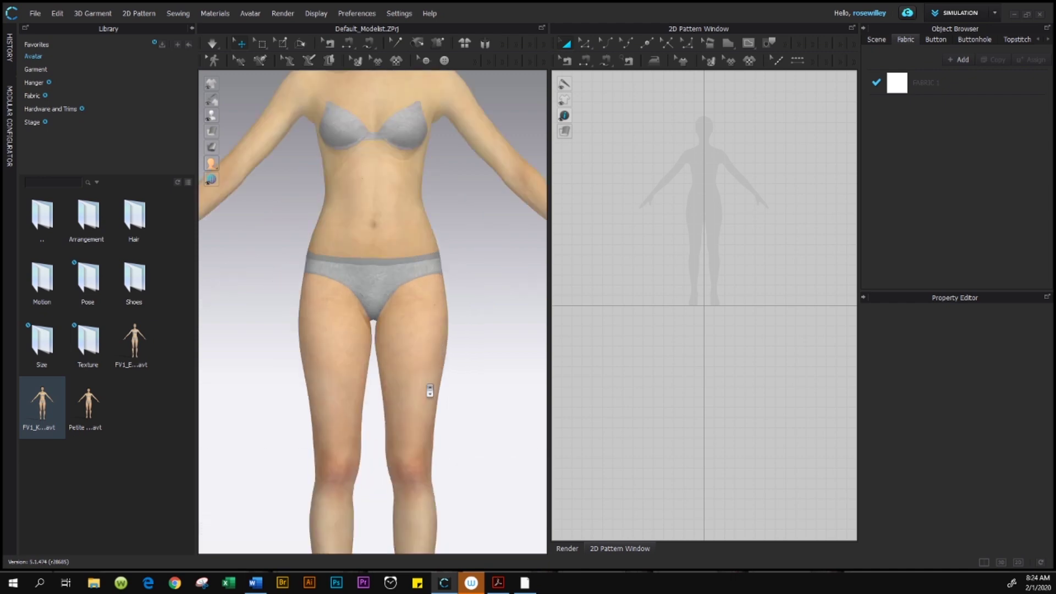
scroll(430, 391, "up", 2)
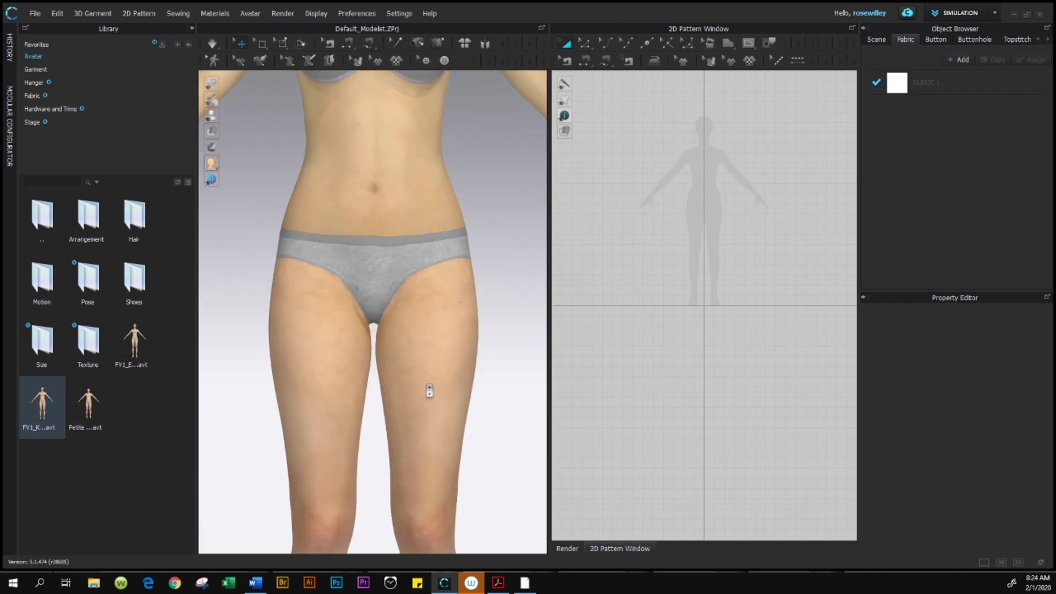
scroll(430, 391, "up", 3)
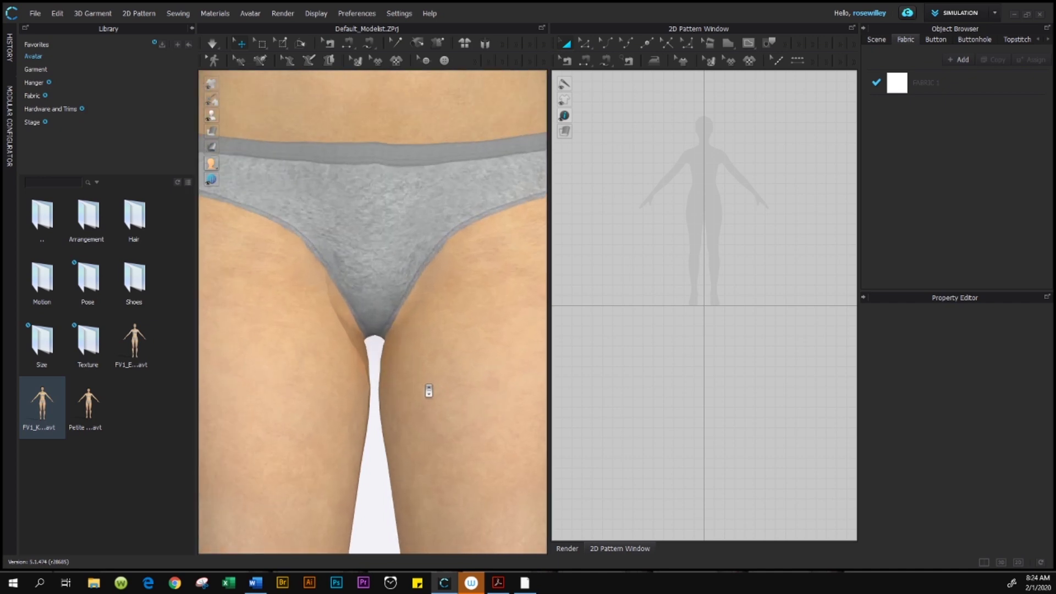
scroll(429, 391, "down", 8)
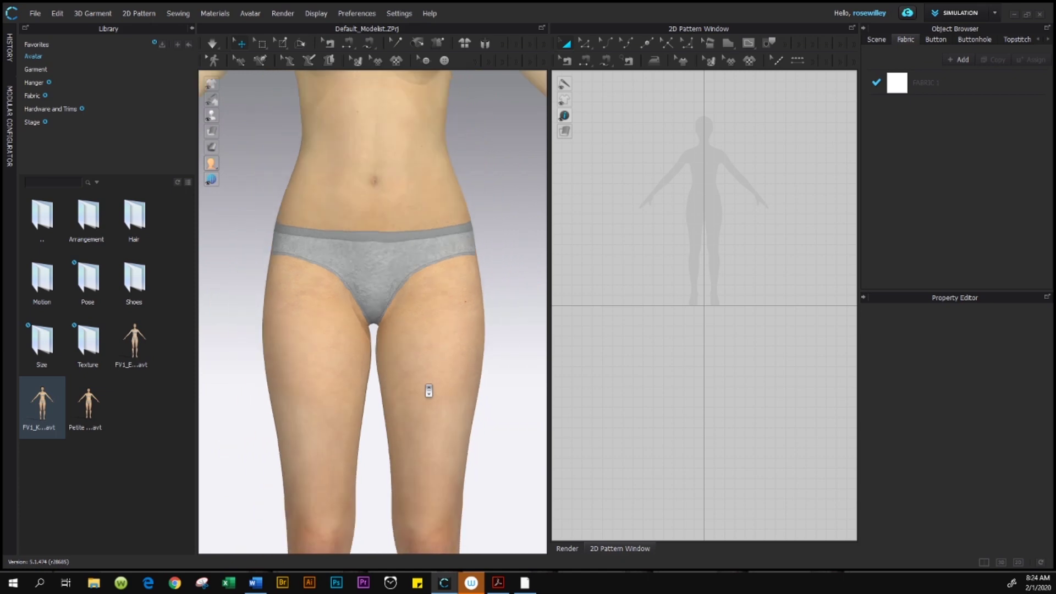
scroll(429, 391, "down", 6)
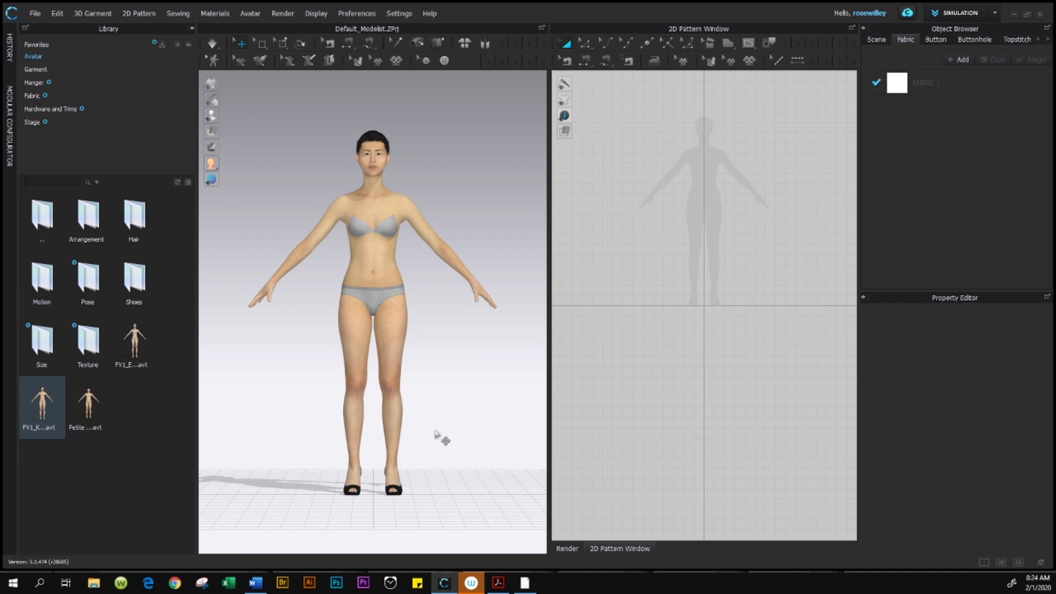
right_click_drag(446, 434, 482, 439)
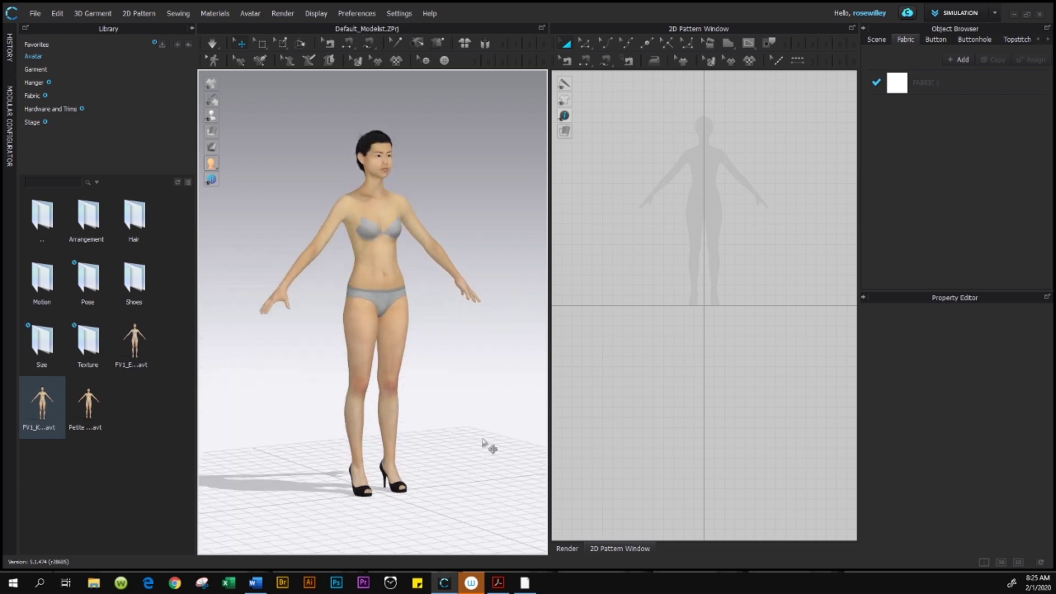
key("2")
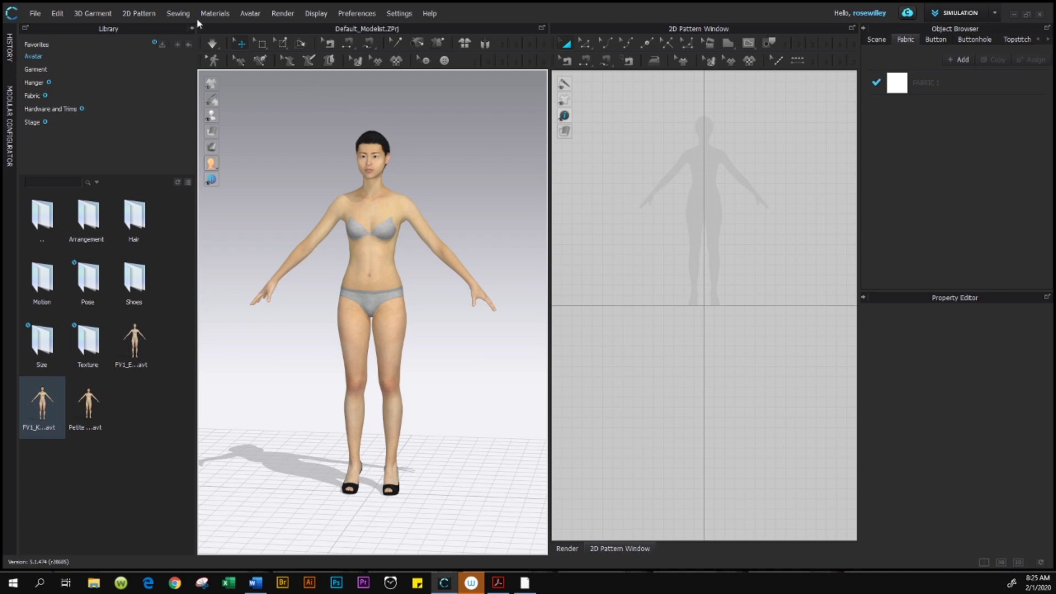
Open the Avatar Editor beside the avatar and review its Measure and Arrangement settings, returning to Avatar Size
left_click(250, 14)
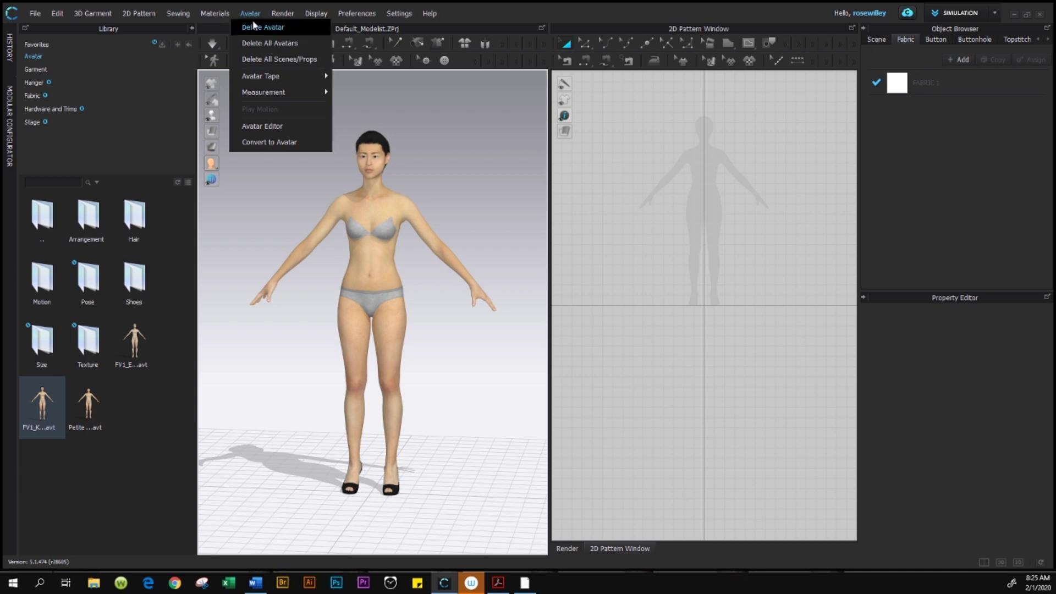
left_click(294, 126)
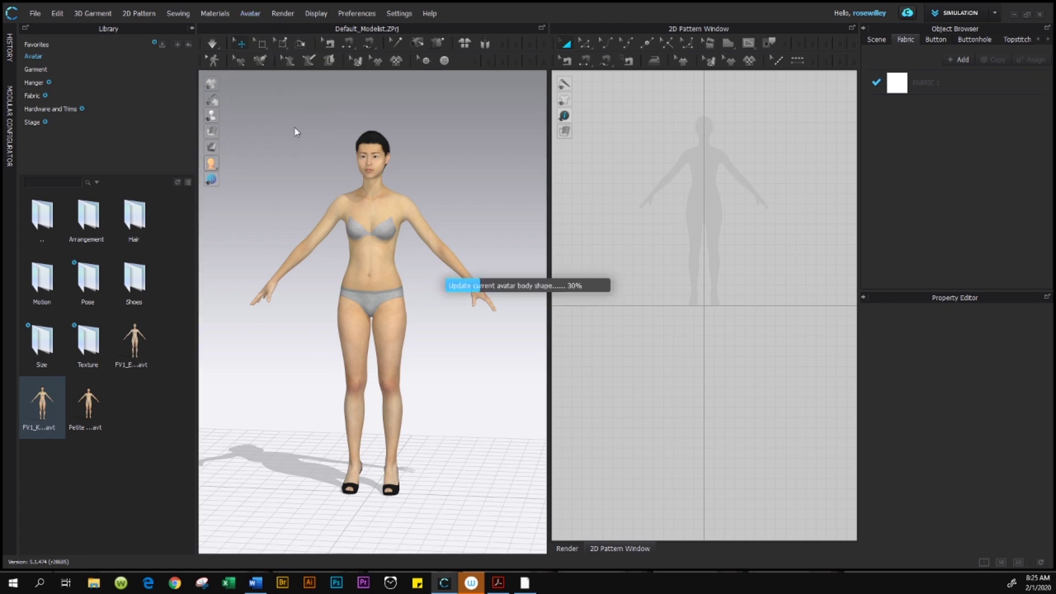
left_click_drag(630, 131, 802, 120)
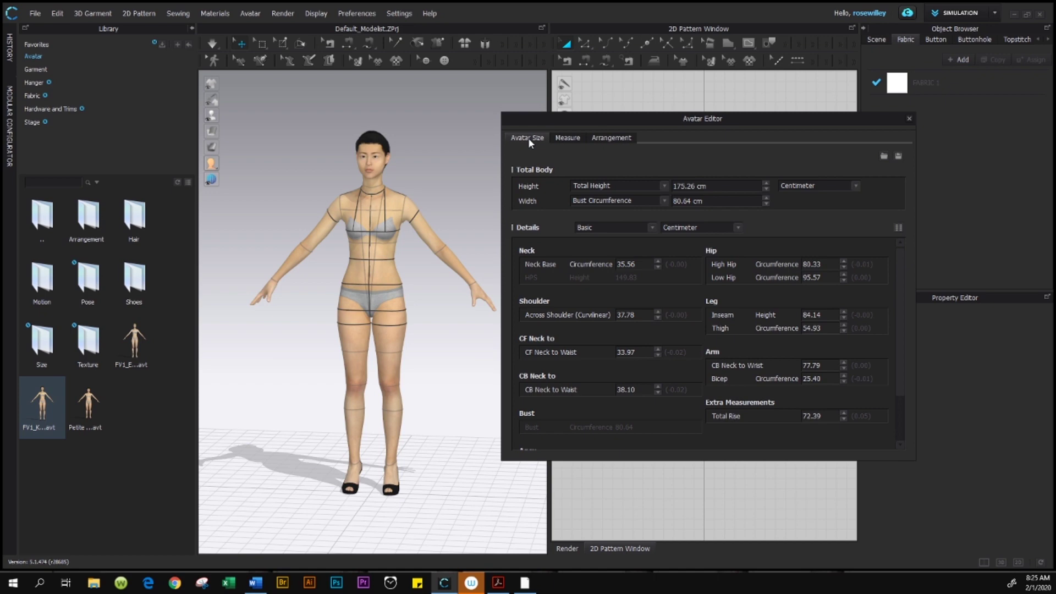
left_click(568, 139)
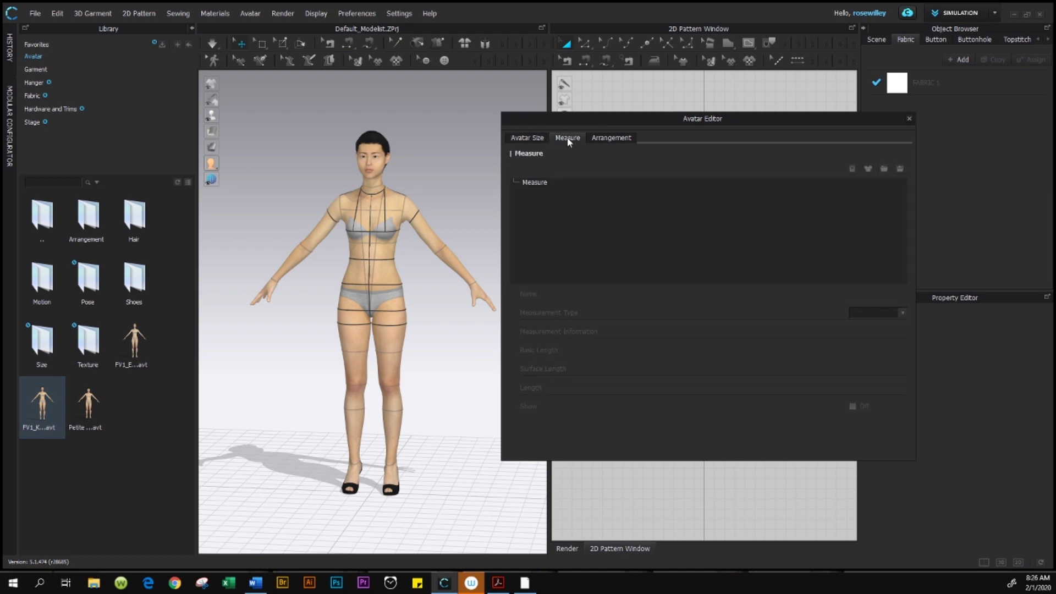
left_click(612, 138)
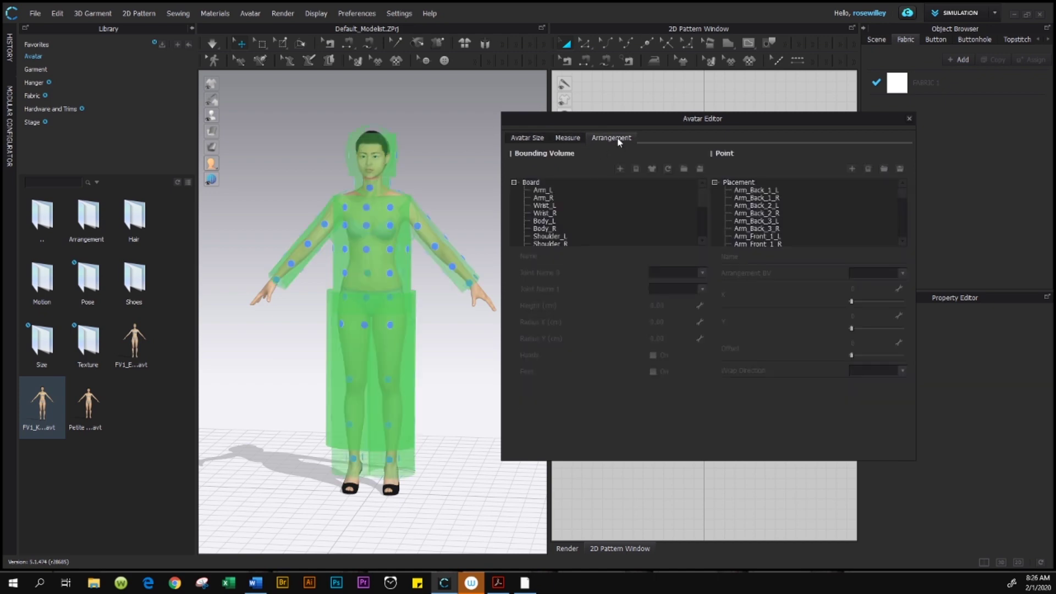
left_click(539, 139)
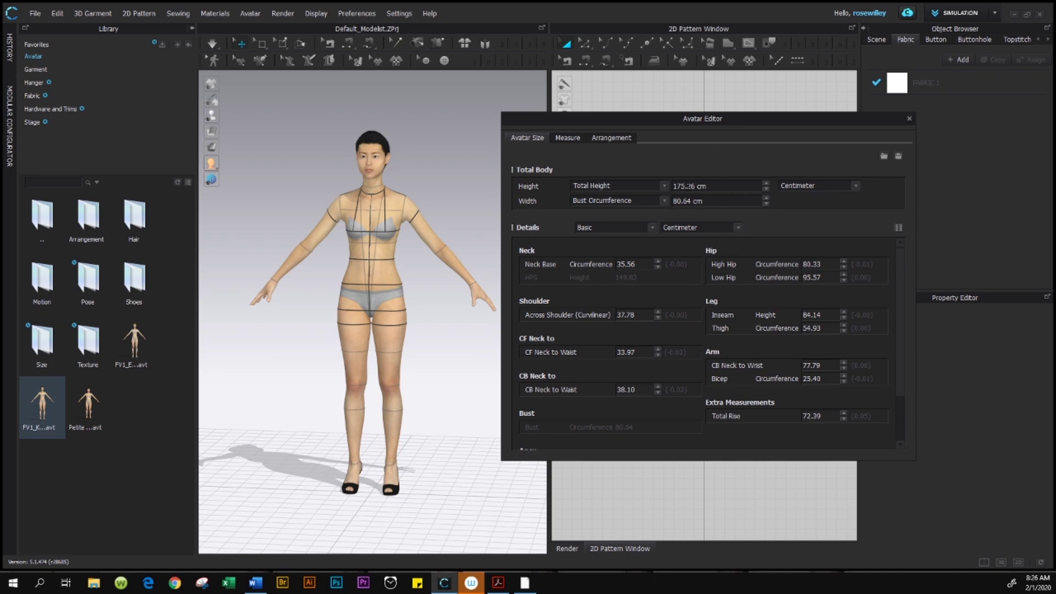
Switch the avatar's measurement units to Inch and back to Centimeter
left_click(856, 186)
left_click(819, 185)
left_click(858, 187)
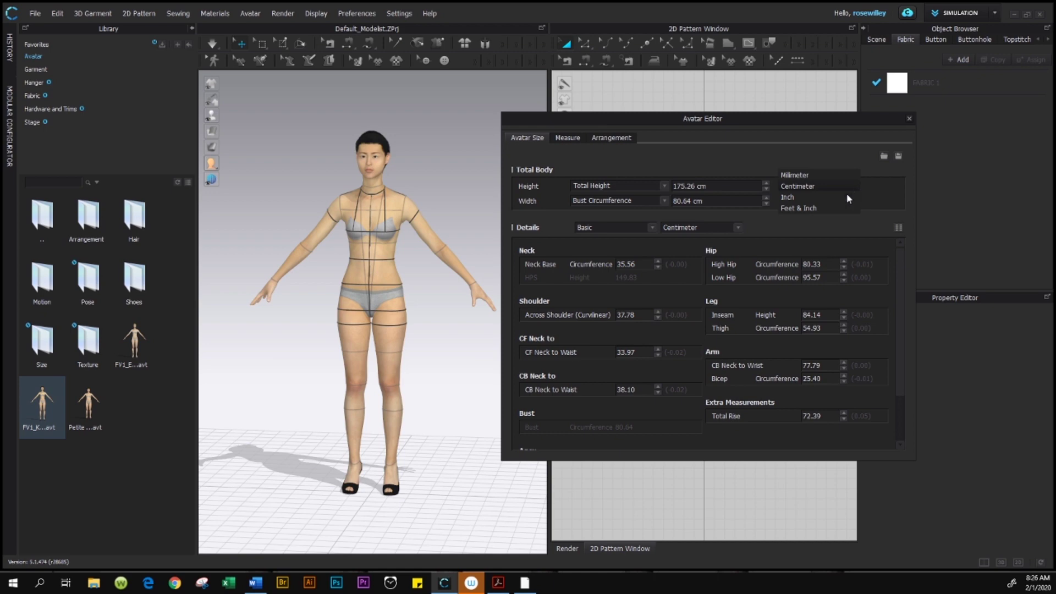
left_click(795, 198)
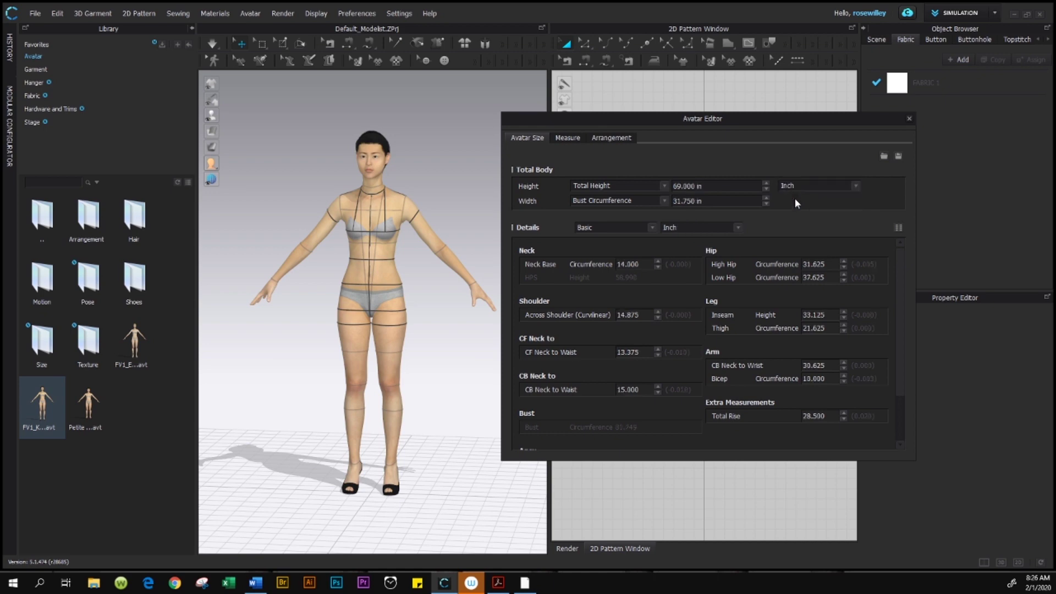
left_click(859, 186)
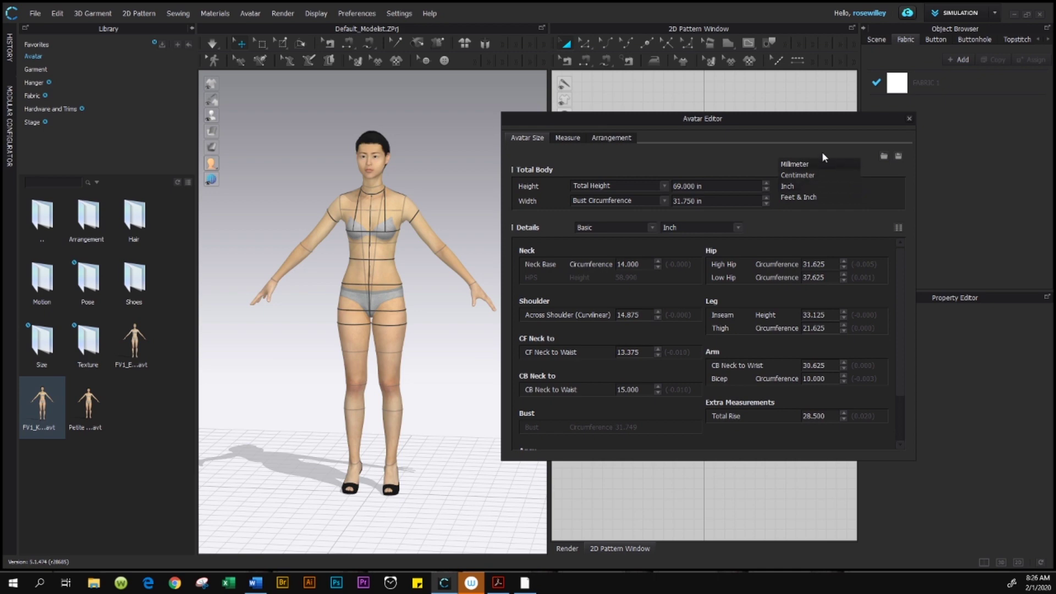
left_click(820, 175)
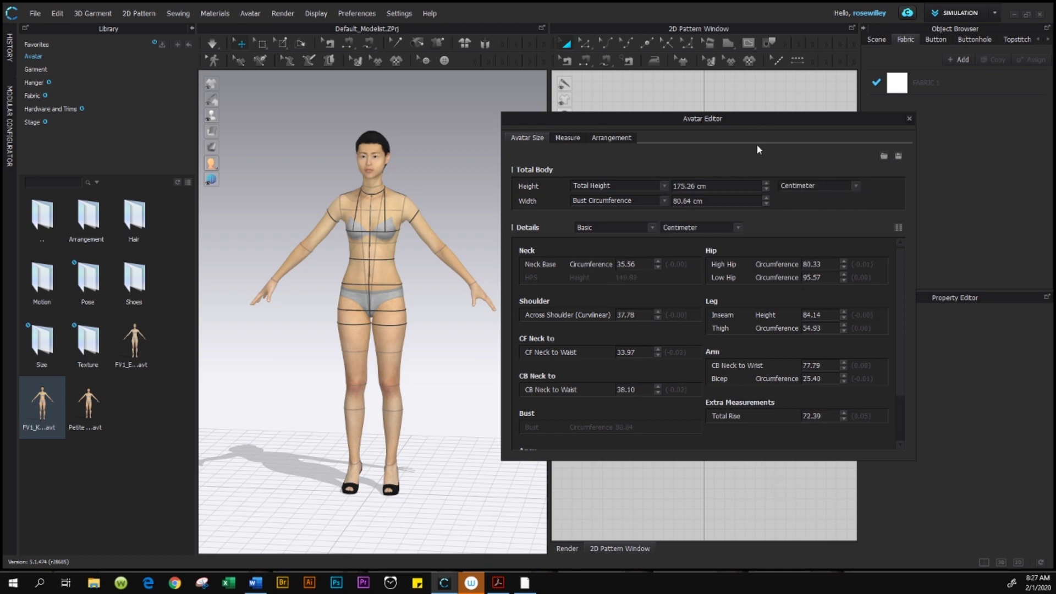
left_click_drag(755, 118, 722, 96)
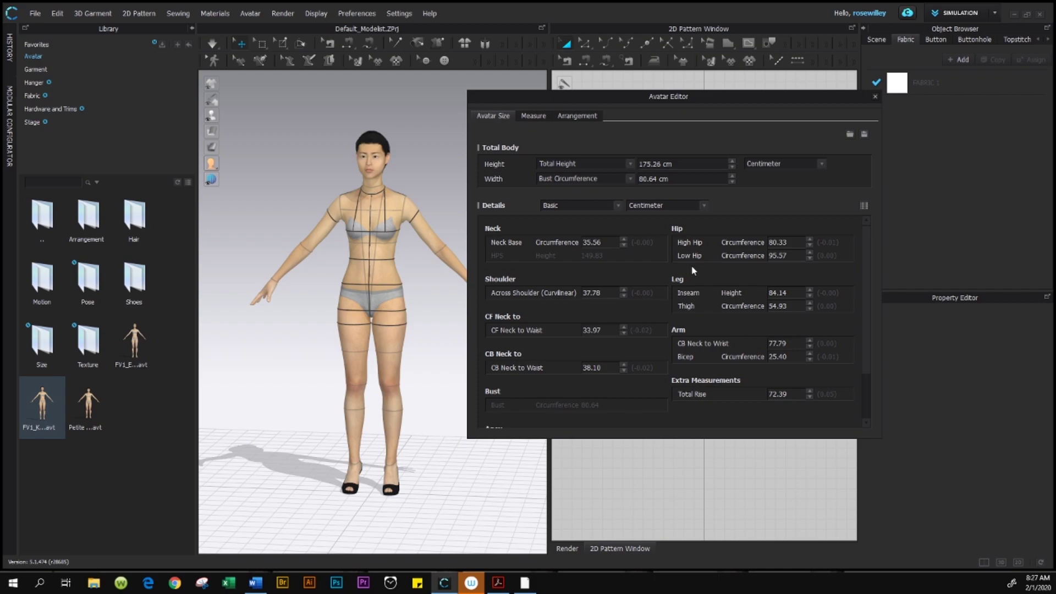
Switch to the petite measurement chart PDF in Acrobat and examine the Petite Curvy size table on page 6
key("alt+Tab")
scroll(488, 283, "up", 1)
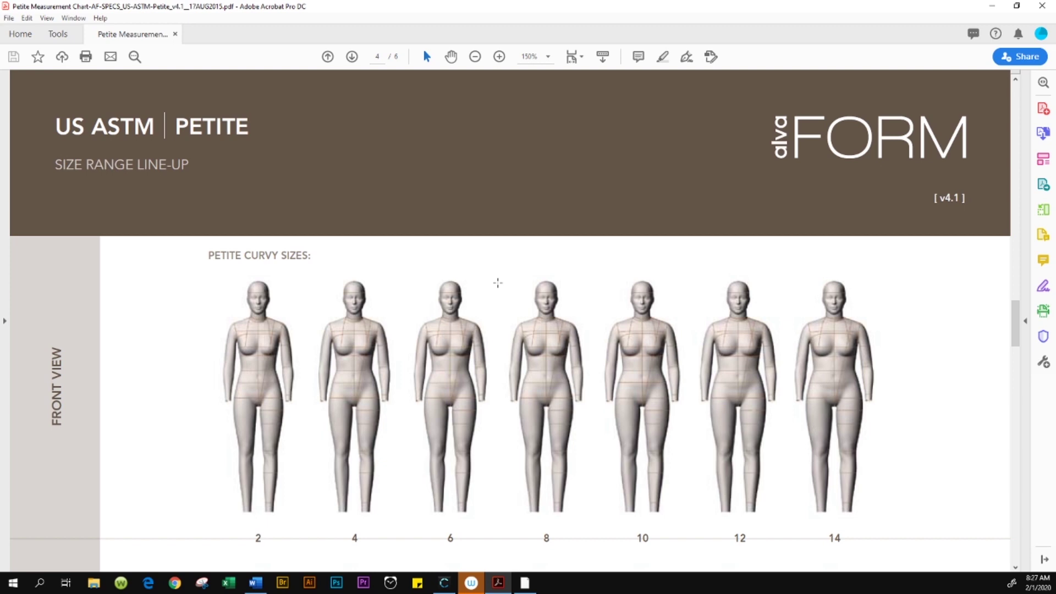
scroll(494, 324, "down", 1)
scroll(494, 325, "down", 3)
left_click_drag(1016, 338, 1028, 482)
scroll(610, 495, "down", 2)
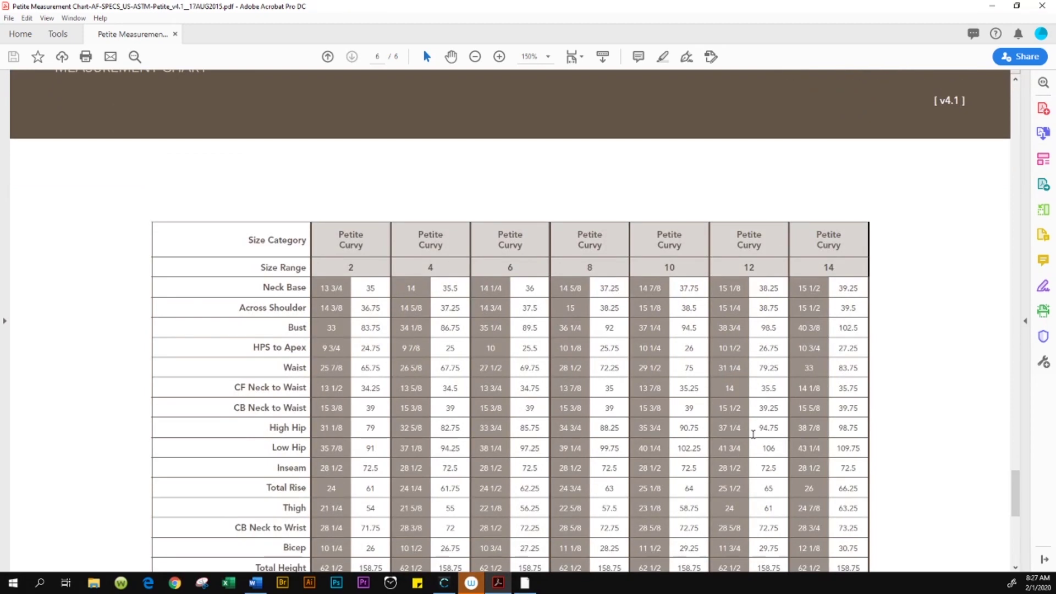
scroll(609, 495, "down", 2)
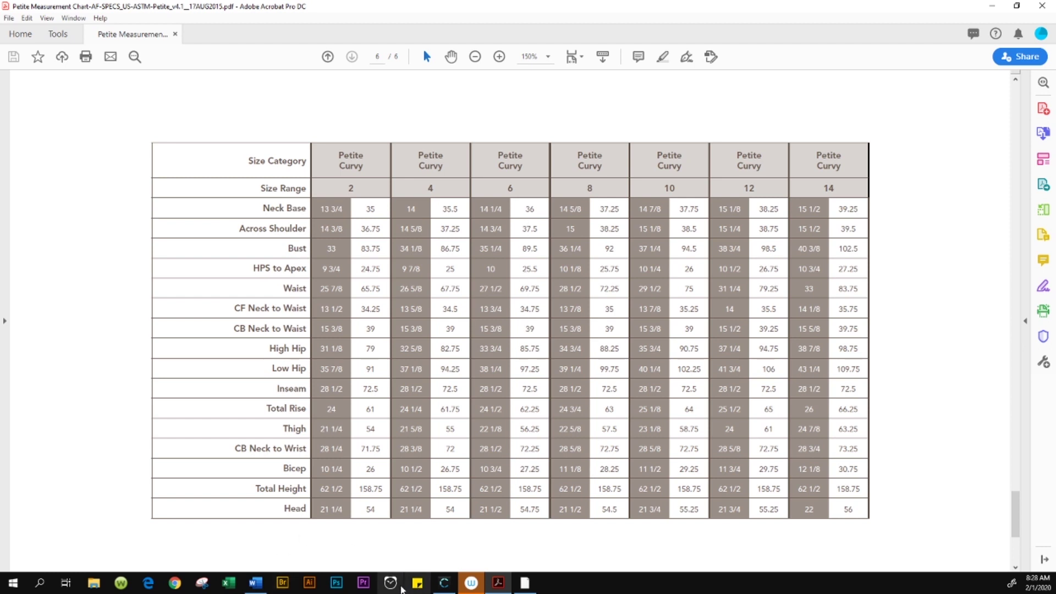
Switch back to CLO and review the detail-level options for the avatar's measurements, keeping Basic
left_click(450, 587)
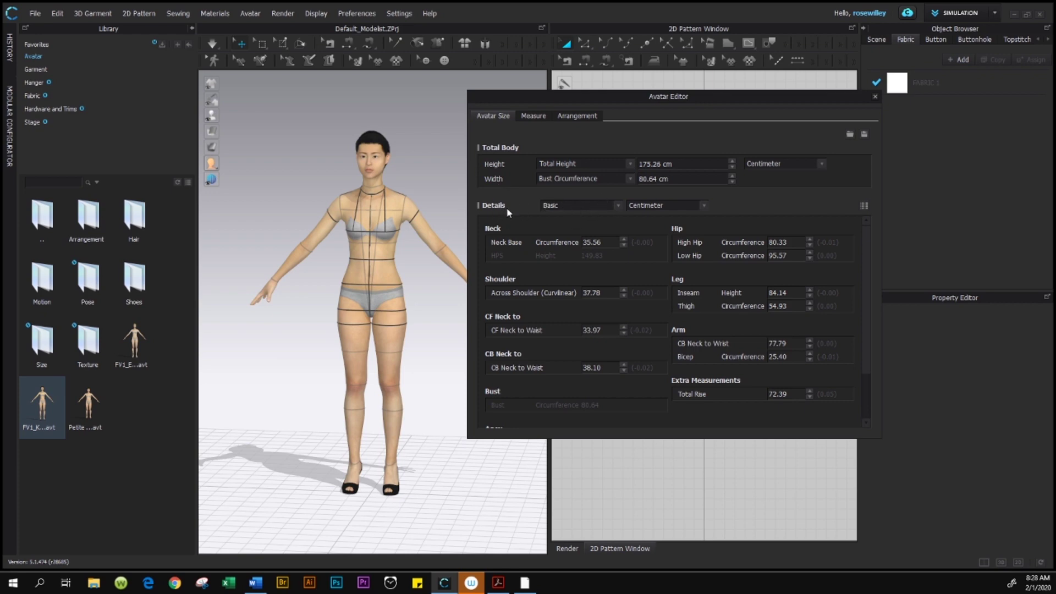
left_click(618, 205)
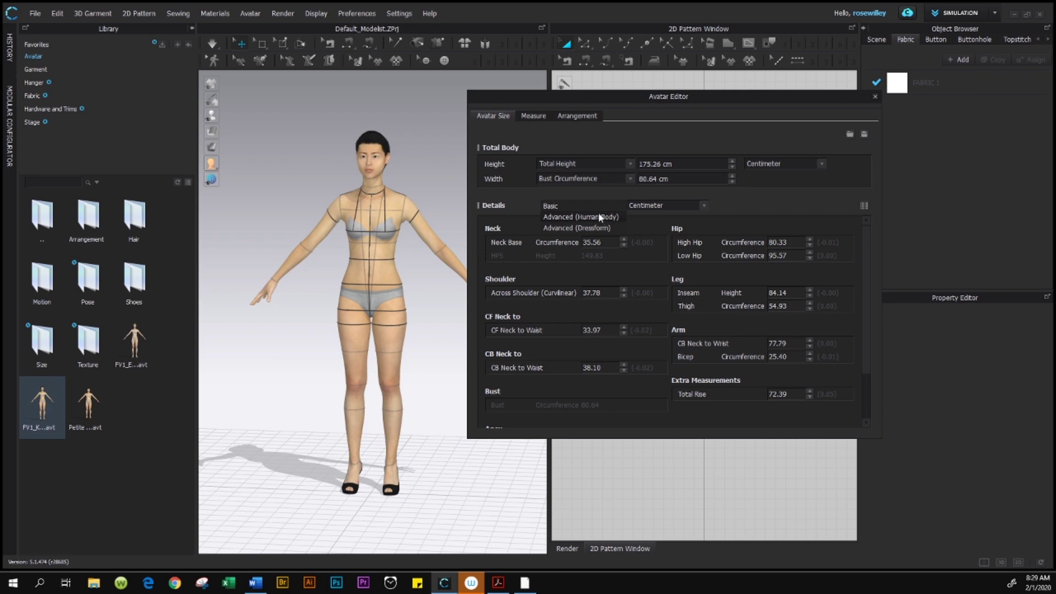
left_click(584, 206)
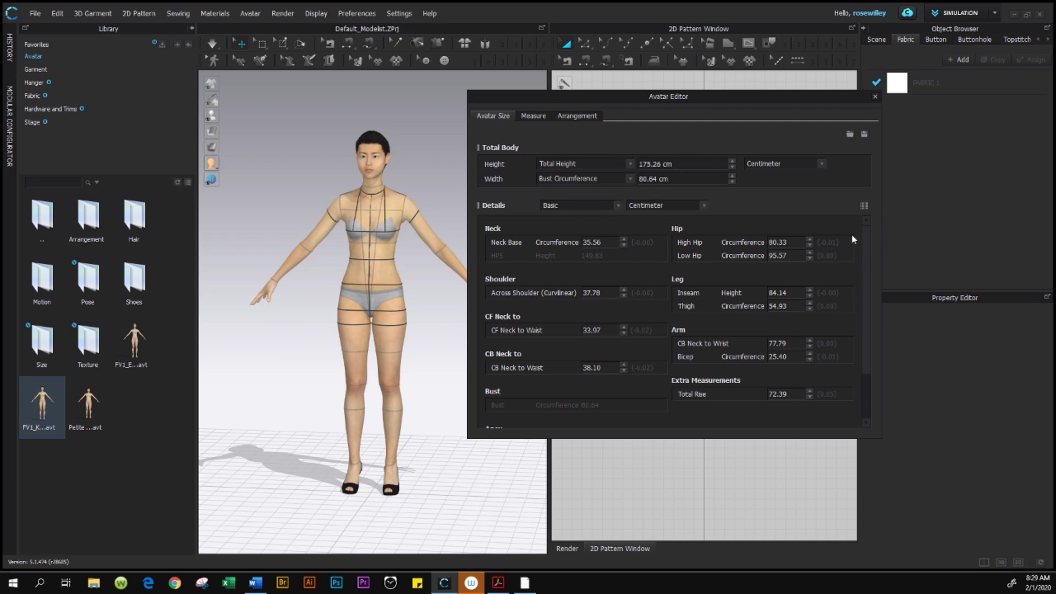
Set the avatar's total height to 158.75 cm
double_click(688, 163)
type("158")
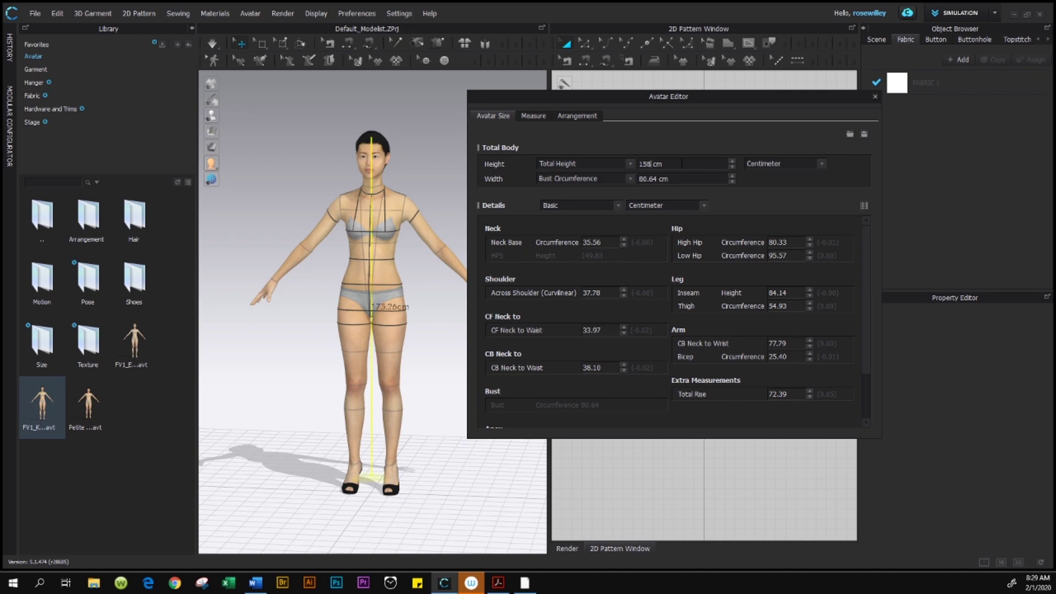
type(".75")
key("Return")
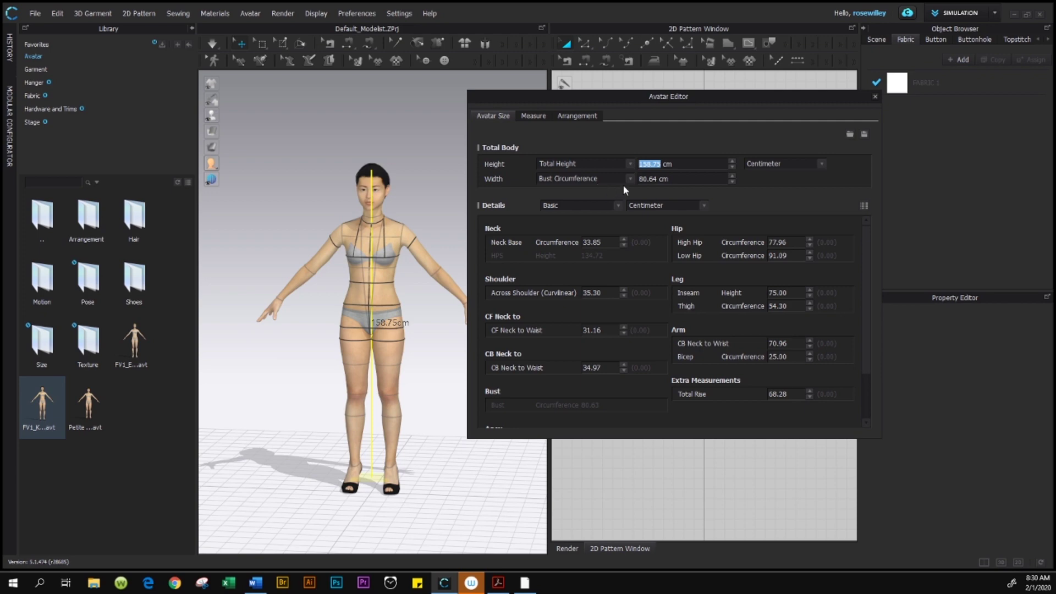
Set the avatar's overall width, based on bust circumference, to 89.5 cm
key("Tab")
key("shift+Right")
key("shift+Right")
key("shift+Right")
key("shift+Right")
key("shift+Right")
key("shift+Right")
key("shift+Right")
key("shift+Right")
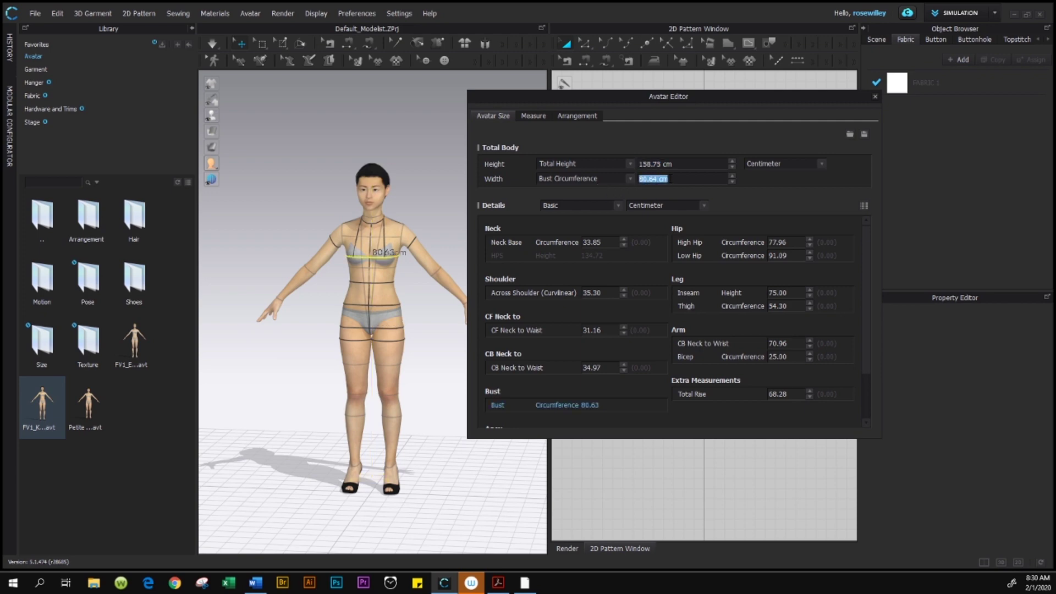
left_click(655, 178)
key("shift+End")
type("89.5")
key("Return")
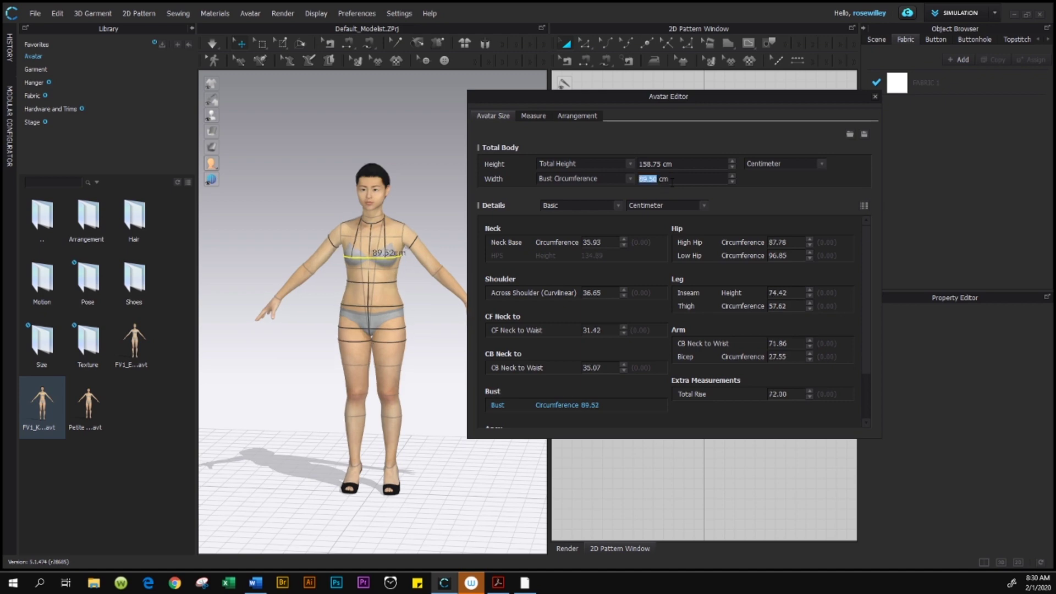
Look through the avatar's detailed Basic measurements, from the neck and hip values down to the waist
scroll(575, 230, "down", 1)
scroll(577, 236, "up", 1)
scroll(638, 341, "down", 1)
scroll(638, 363, "up", 1)
scroll(643, 330, "down", 1)
scroll(653, 370, "up", 1)
scroll(644, 348, "down", 1)
scroll(639, 309, "up", 1)
scroll(640, 294, "down", 1)
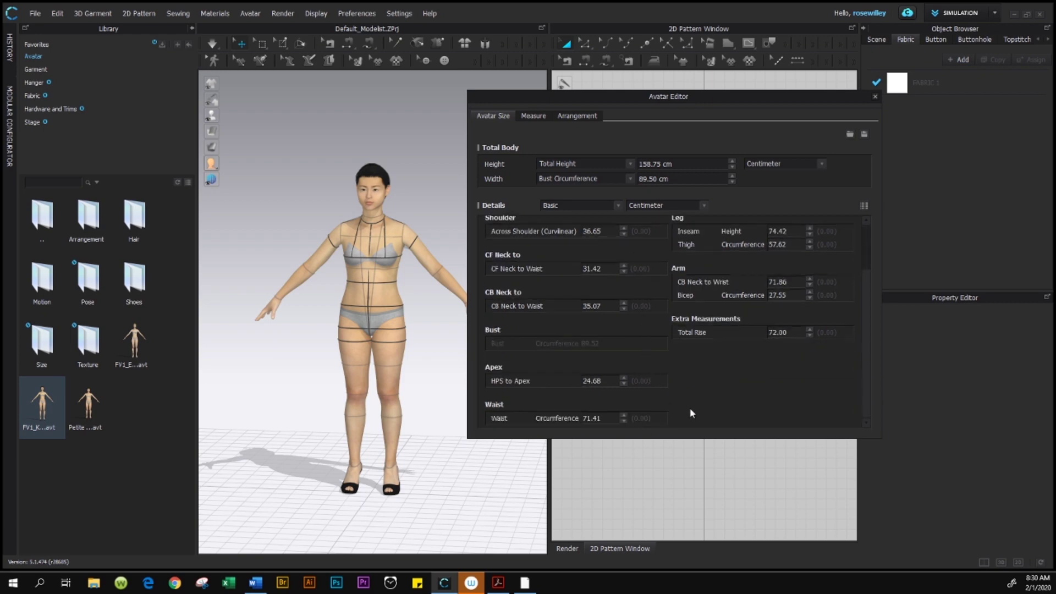
scroll(633, 315, "up", 1)
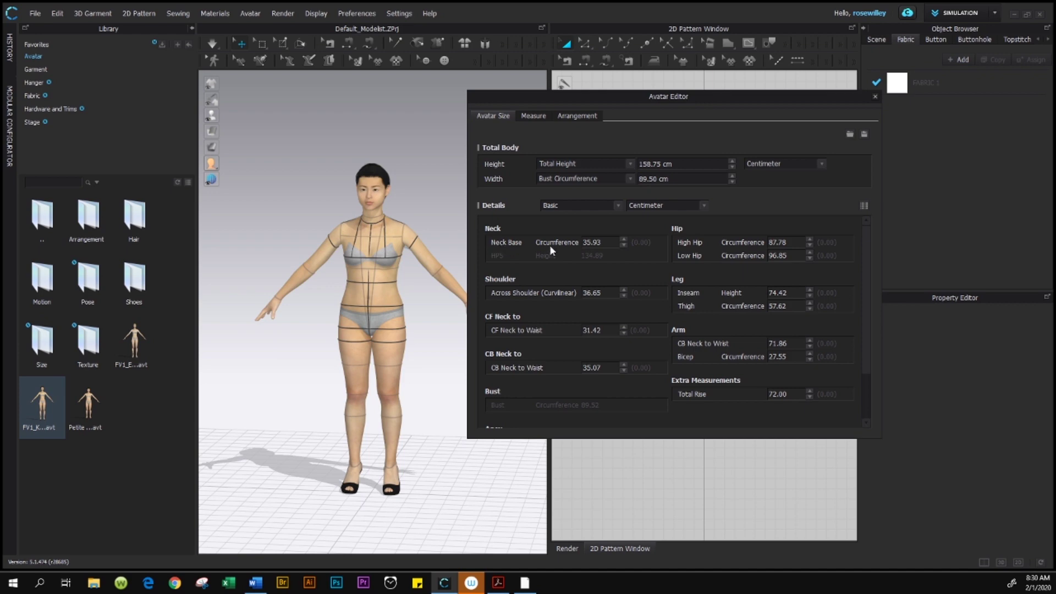
Set the neck base circumference to 36.25 cm
double_click(608, 242)
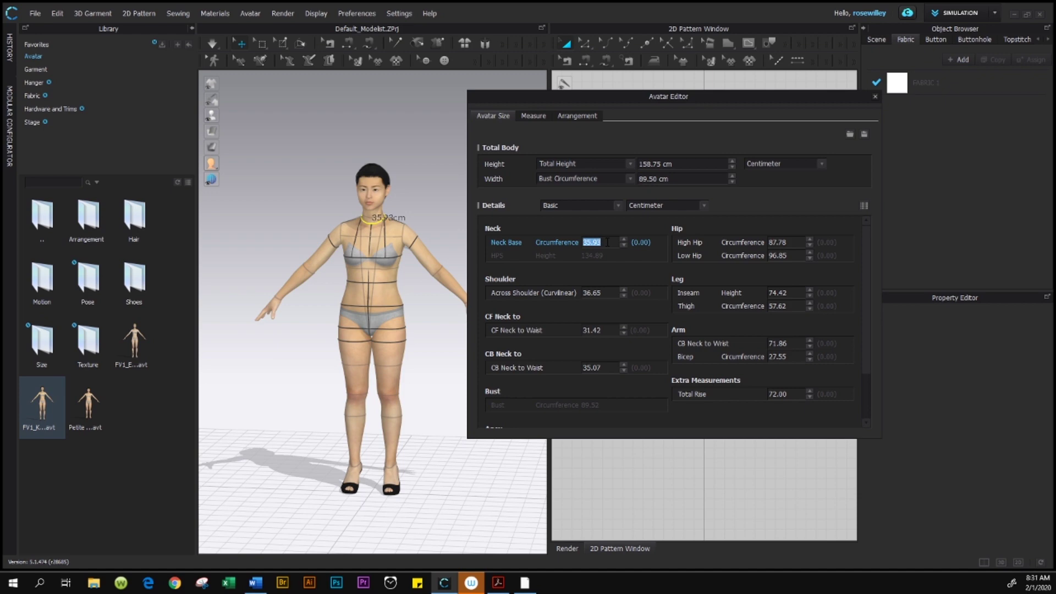
type("36.25")
key("Return")
Set the high hip circumference to 86.25 cm and the low hip circumference to 95.25 cm
left_click(695, 242)
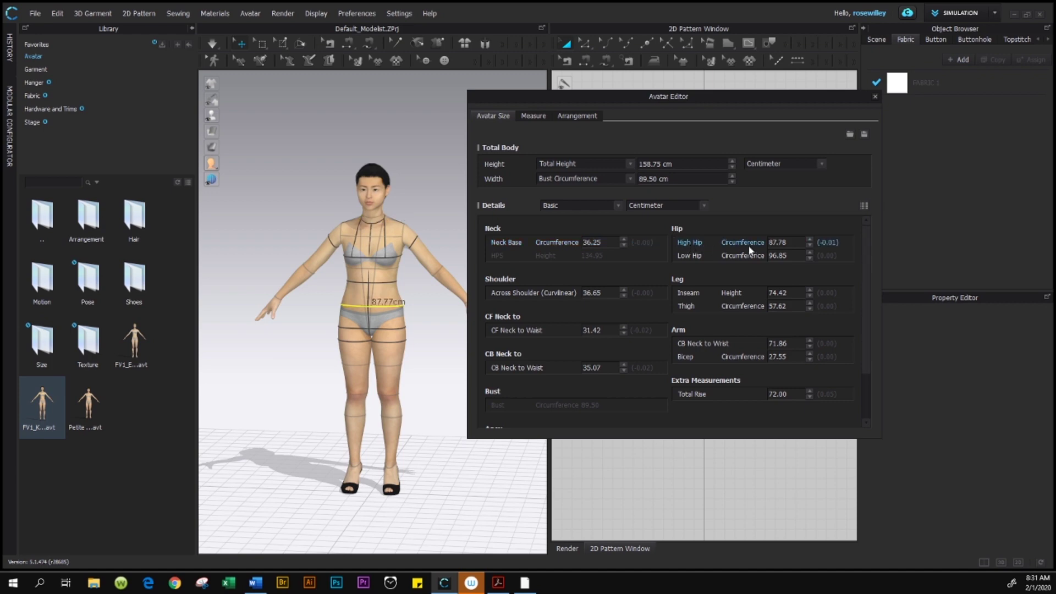
left_click_drag(769, 242, 787, 242)
type("86.25")
key("Return")
left_click(778, 255)
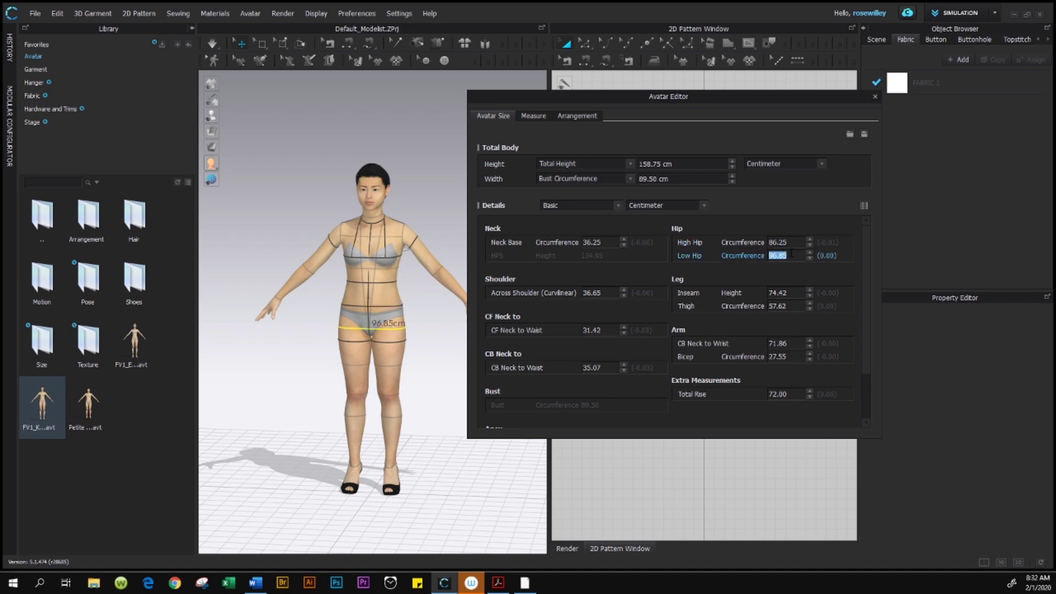
type("95")
key("Return")
Set the curvilinear across-shoulder measurement to 37.5 cm
scroll(572, 265, "down", 1)
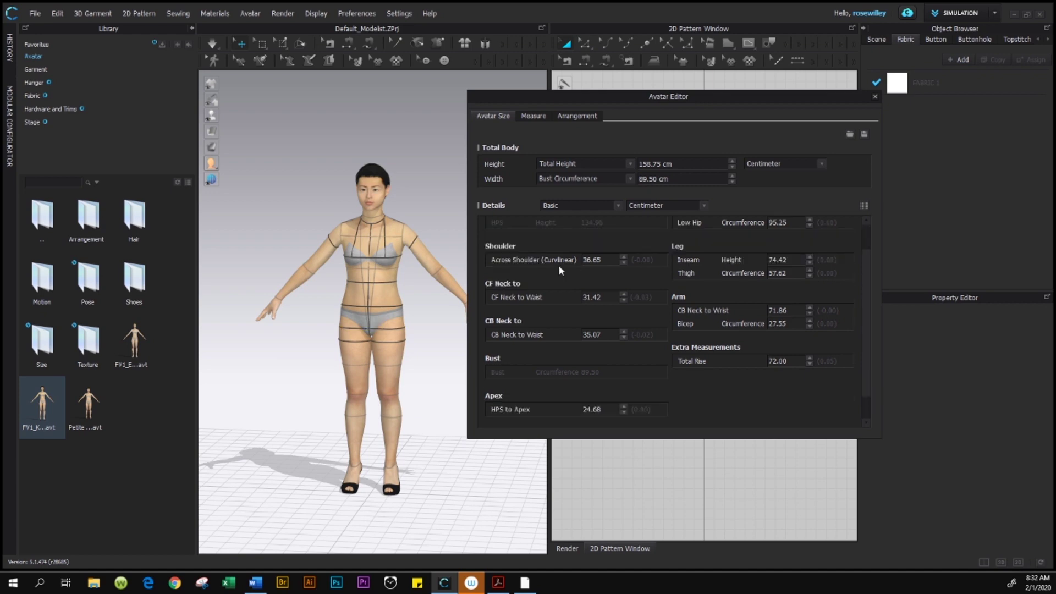
scroll(559, 265, "up", 1)
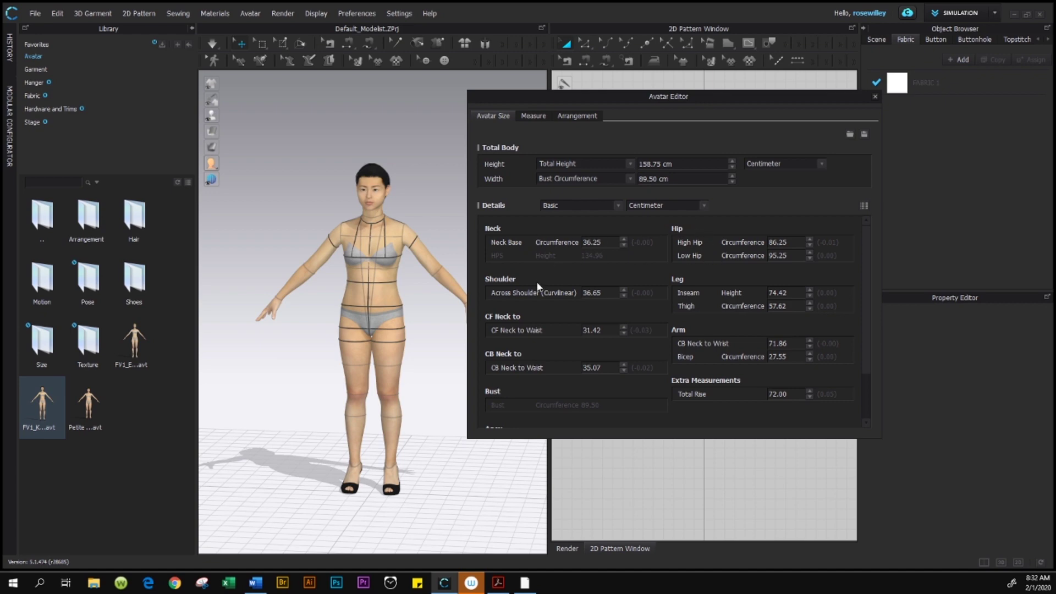
left_click(607, 293)
type("37.5")
key("Return")
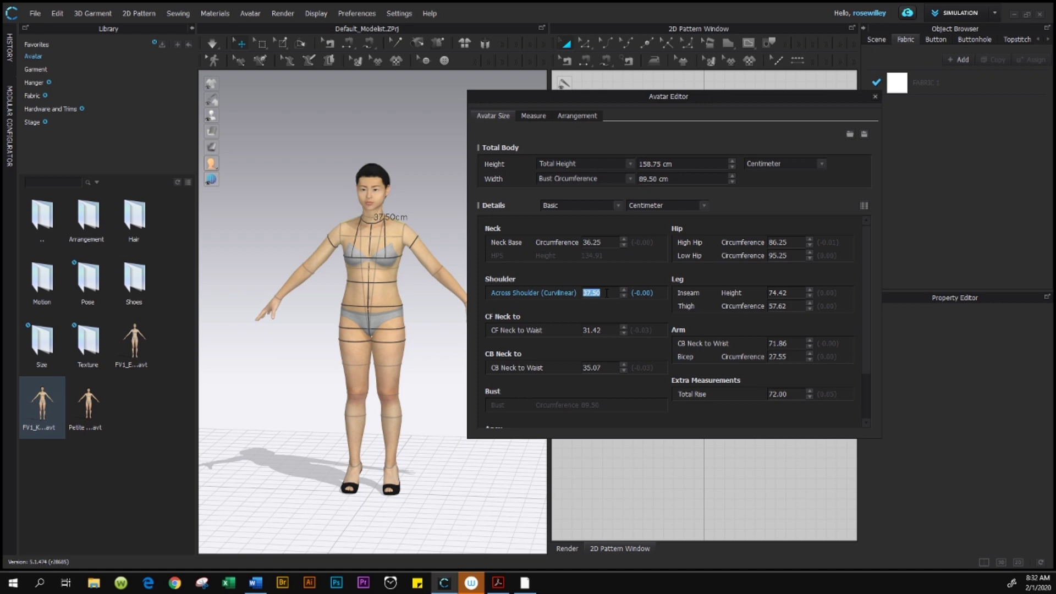
Set the leg measurements to a 72.5 cm inseam height and a 55.25 cm thigh circumference
left_click(778, 292)
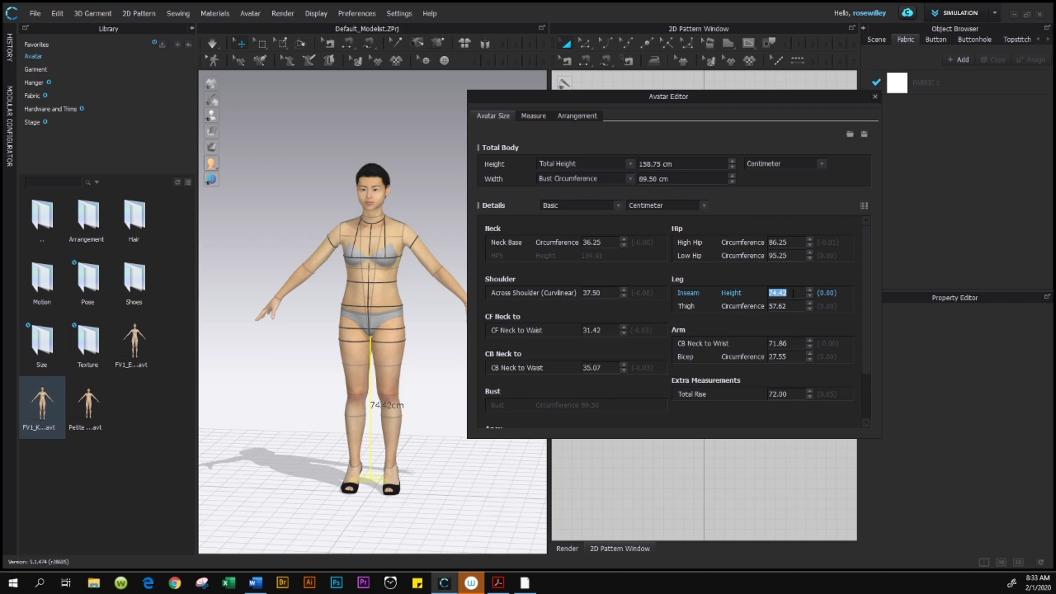
type("72.5")
key("Return")
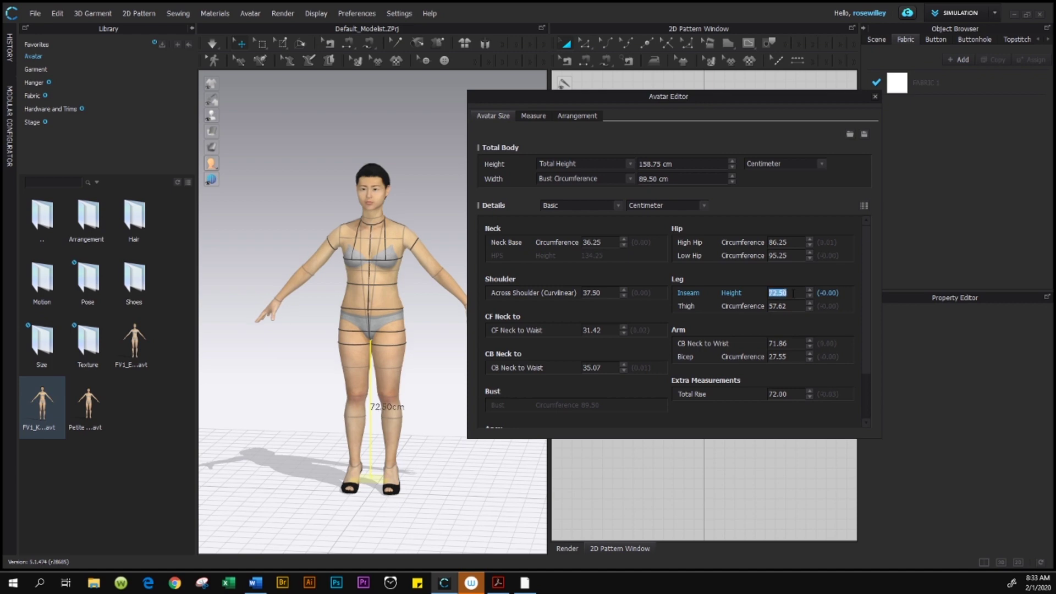
left_click(789, 307)
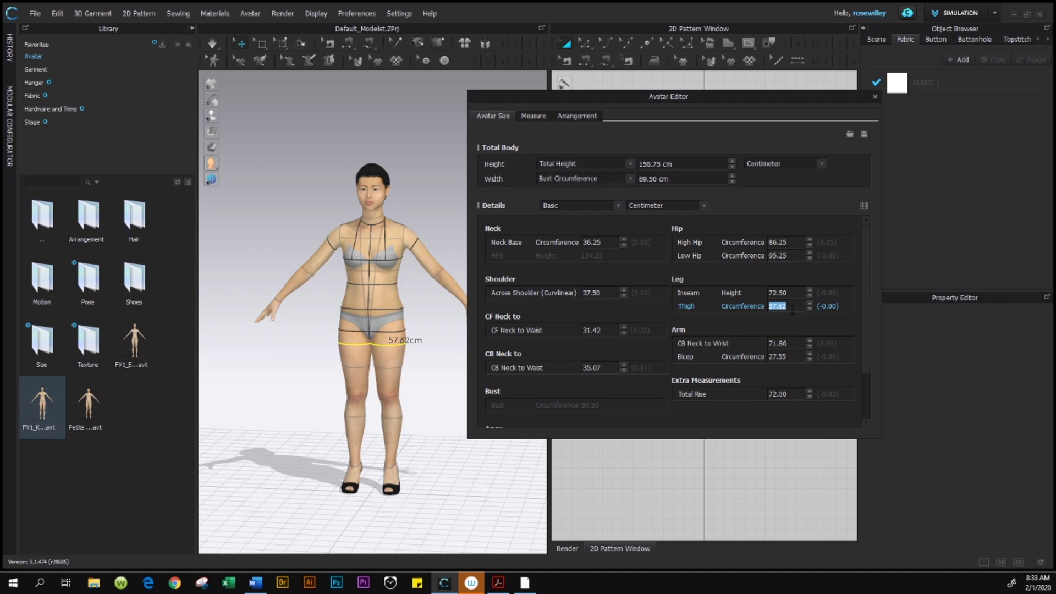
type("55.25")
key("Return")
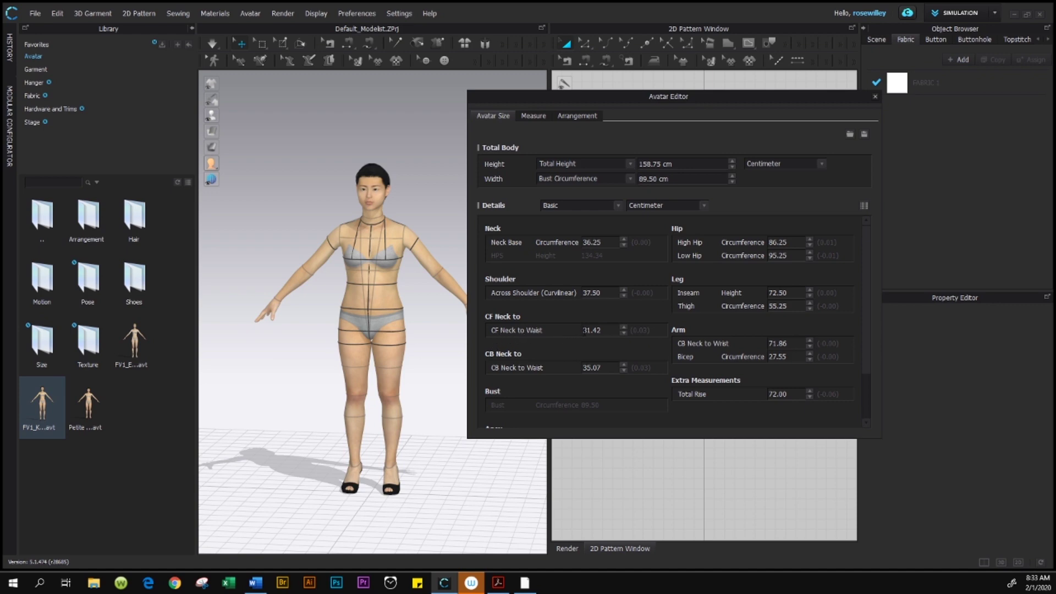
Set CF Neck to Waist to 34.75 cm and CB Neck to Waist to 39 cm
double_click(605, 330)
type("34.75")
key("Return")
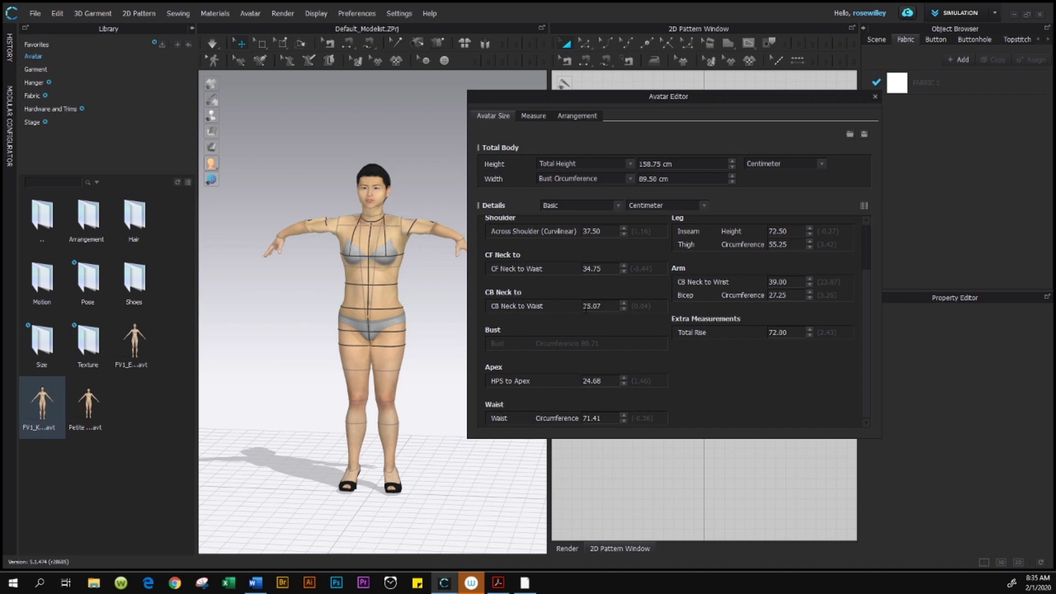
left_click(606, 306)
type("39")
key("Return")
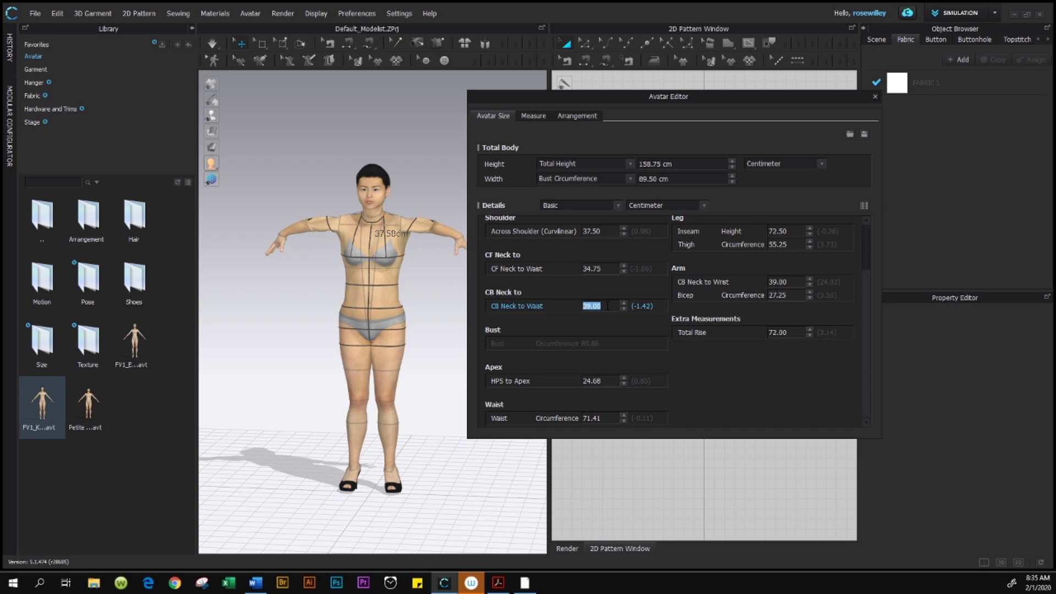
Set the arm measurements to 72.25 cm for CB Neck to Wrist and 27.25 cm for the bicep circumference
left_click(553, 257)
double_click(777, 282)
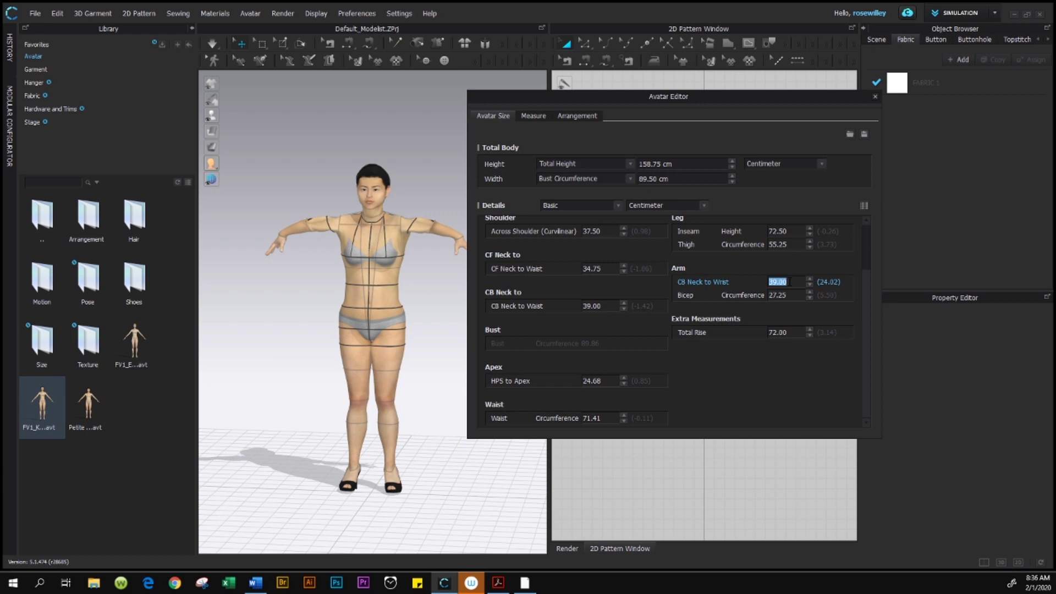
type("72.25")
key("Return")
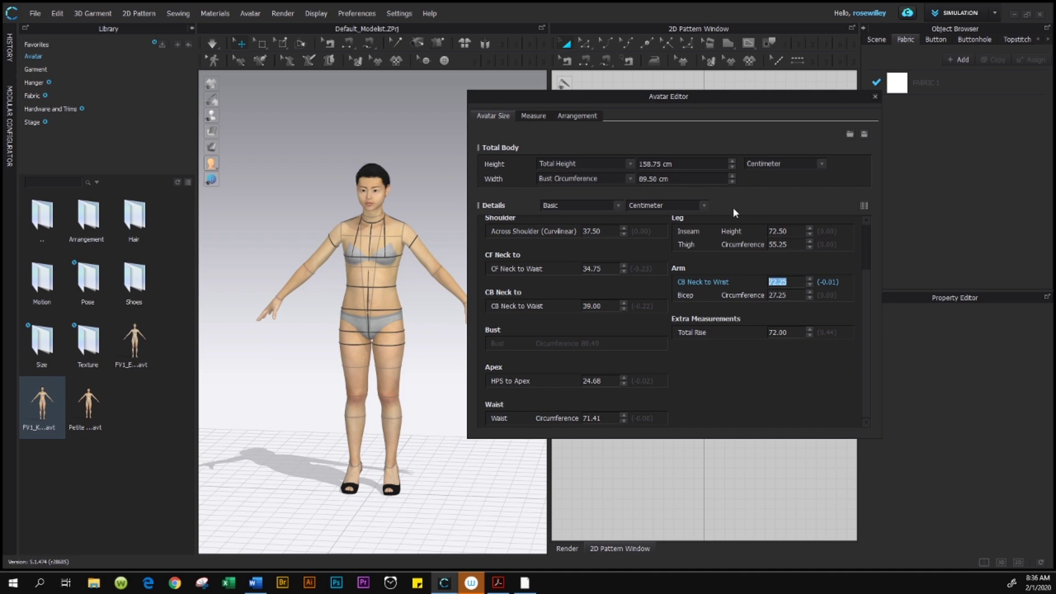
left_click(781, 295)
type("27.25")
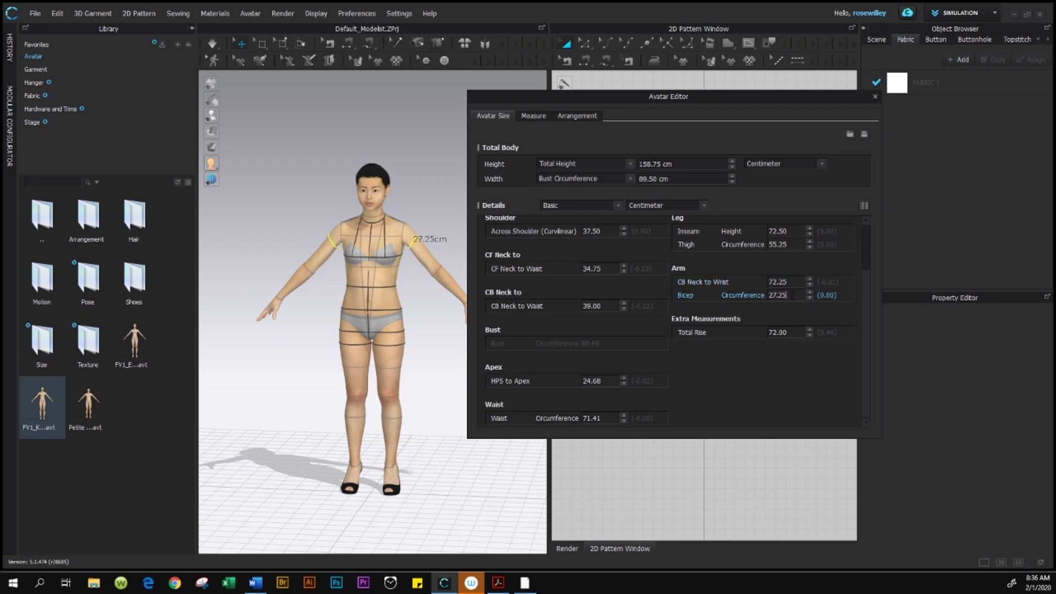
key("Return")
Set the HPS to Apex measurement to 25.5 cm and the waist circumference to 73.75 cm
left_click(591, 344)
left_click(607, 380)
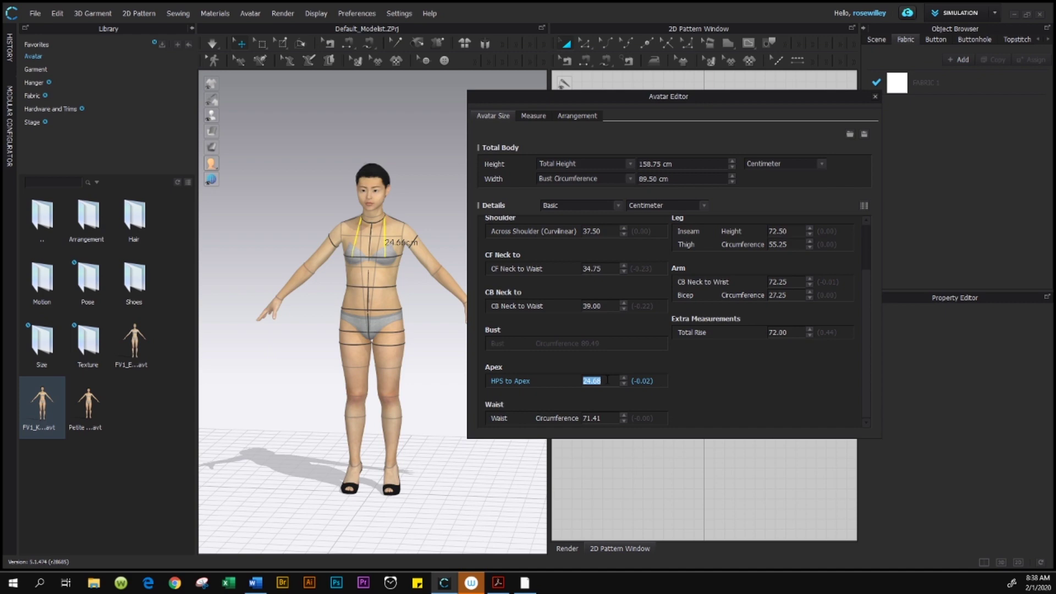
type("25.5")
key("Return")
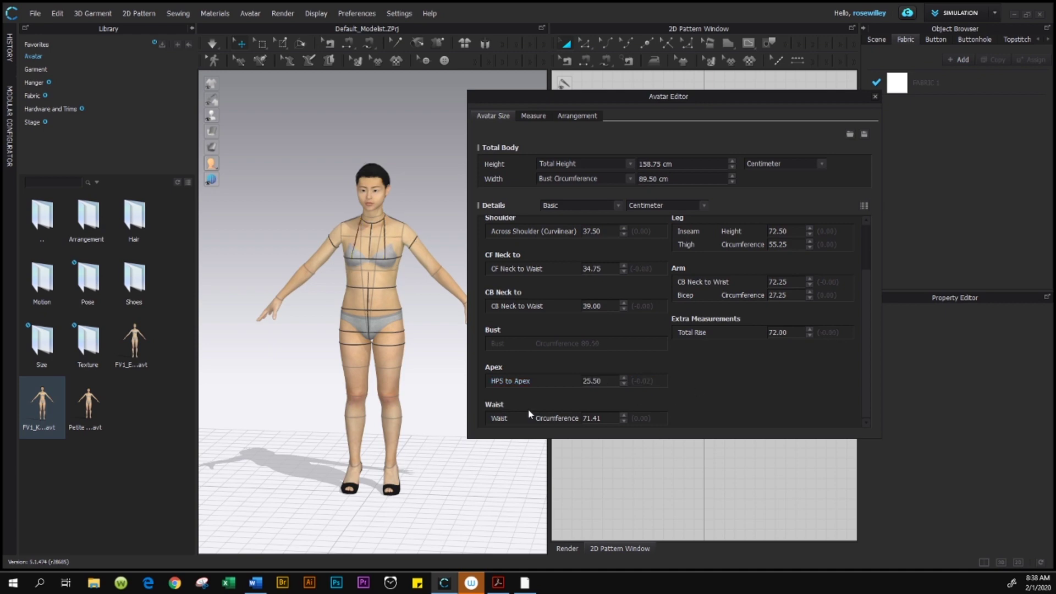
mouse_move(526, 418)
double_click(591, 419)
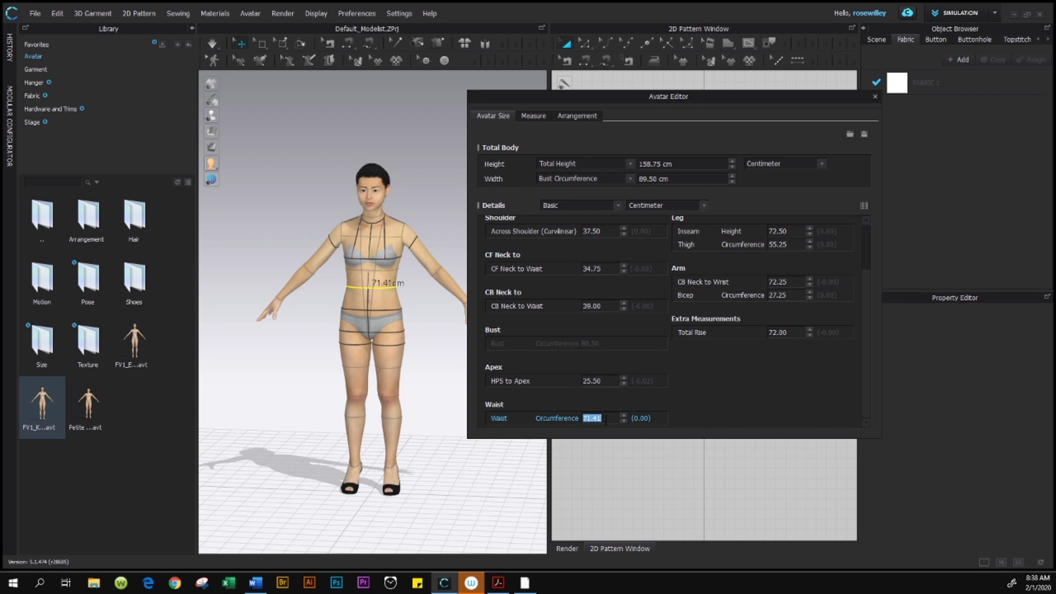
type("73.75")
key("Return")
Set the Total Rise extra measurement to 62 cm
left_click(778, 333)
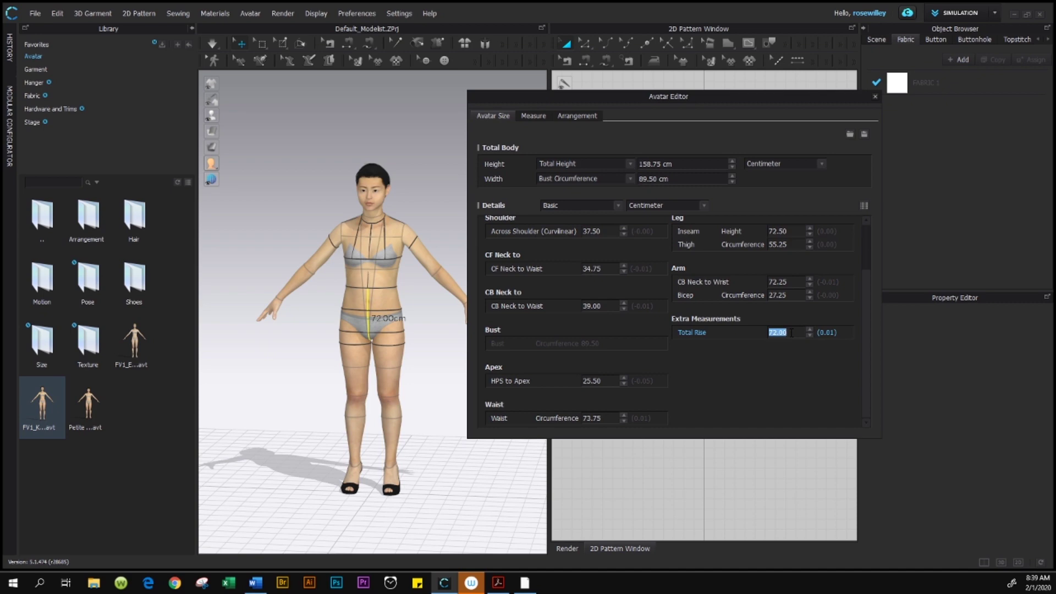
type("62")
key("Return")
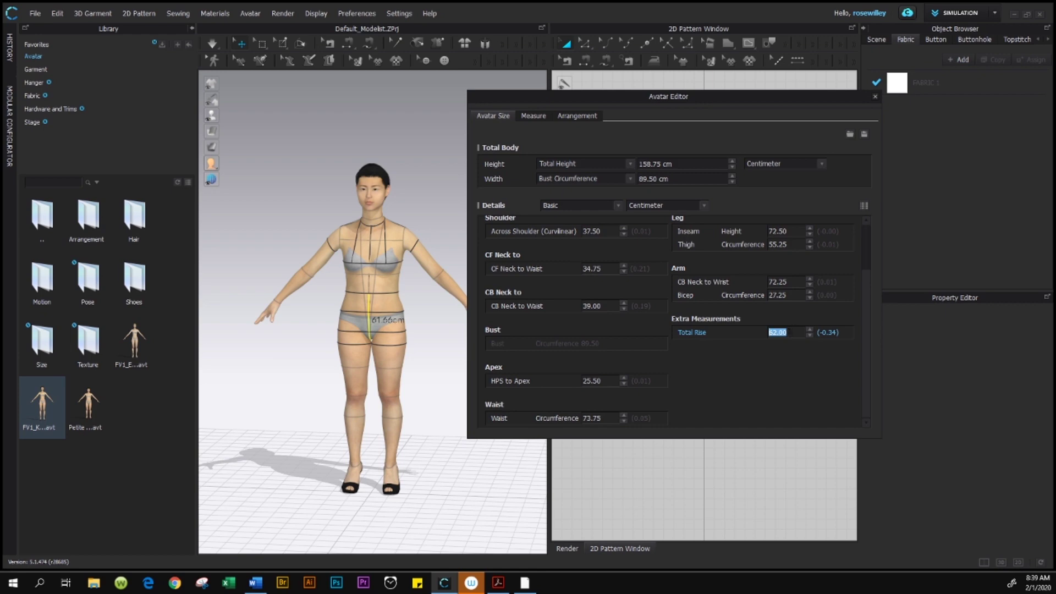
left_click(758, 365)
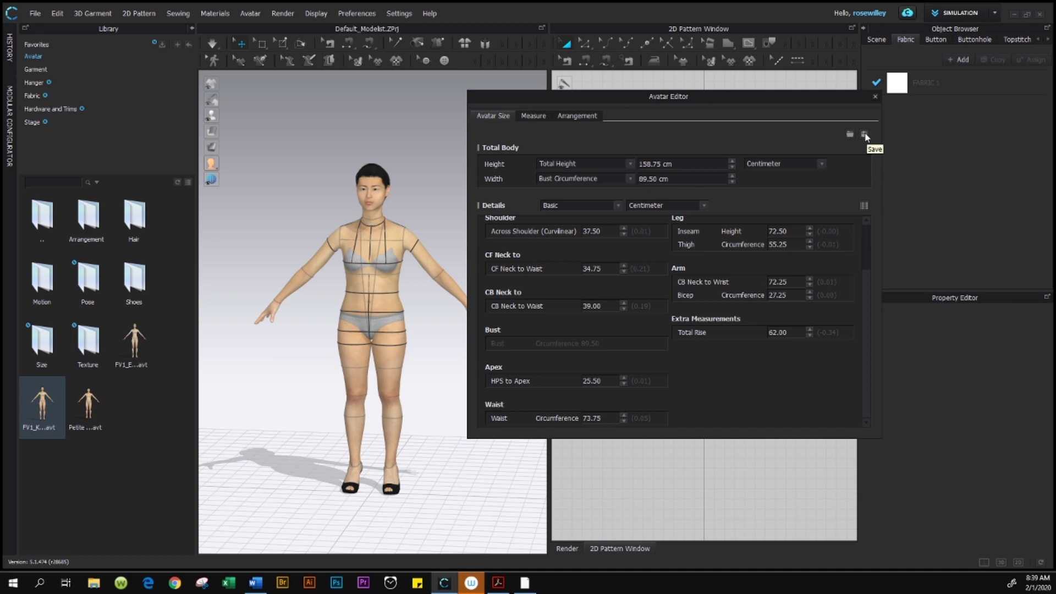
Save the measurements to the Desktop as an avatar size file named Kelly Petite Size 6, and close the Avatar Editor
left_click(864, 134)
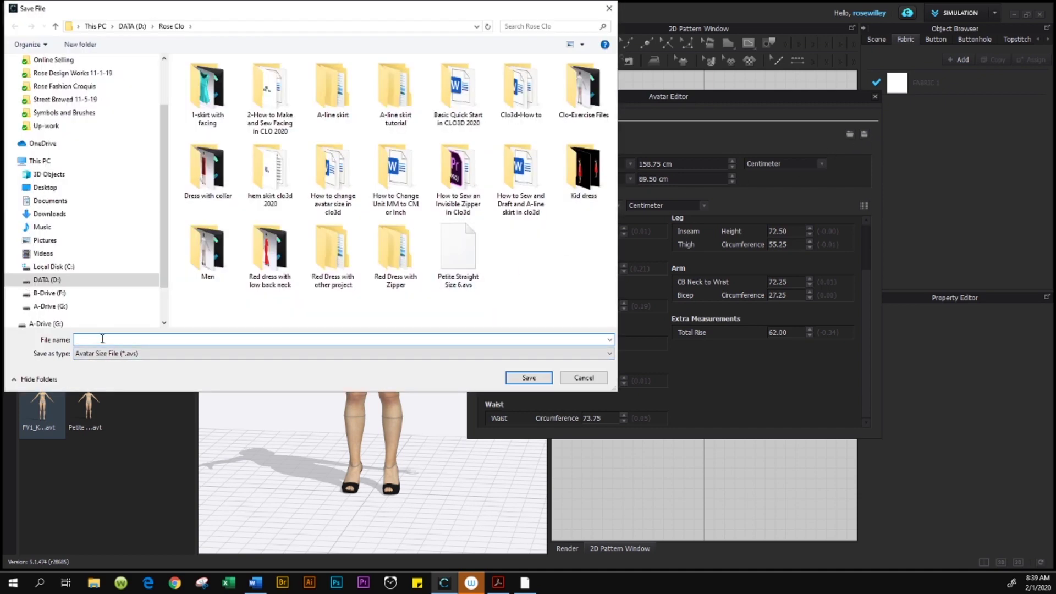
type("K")
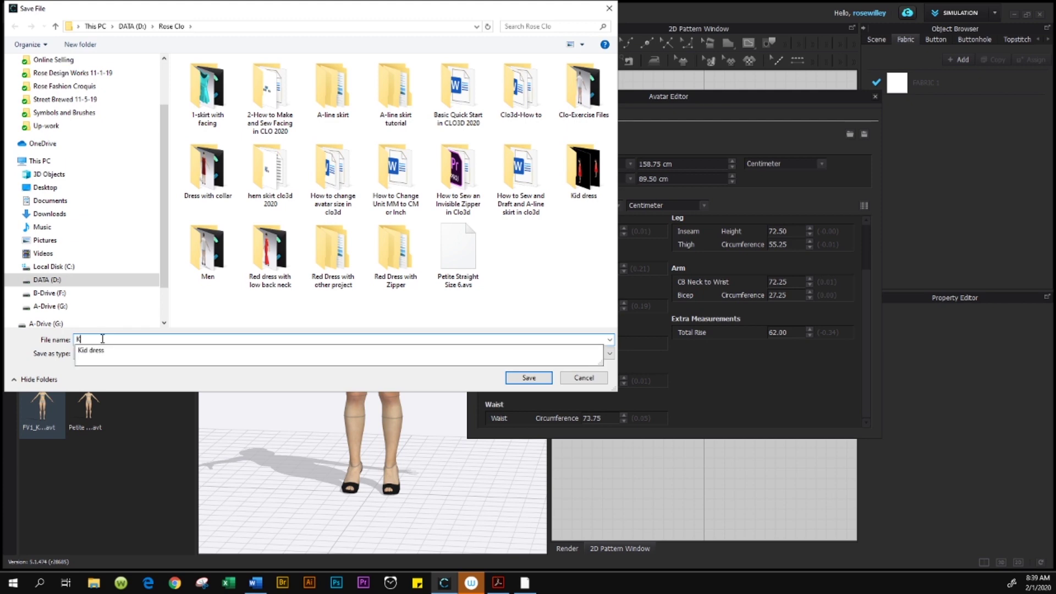
type("elly P")
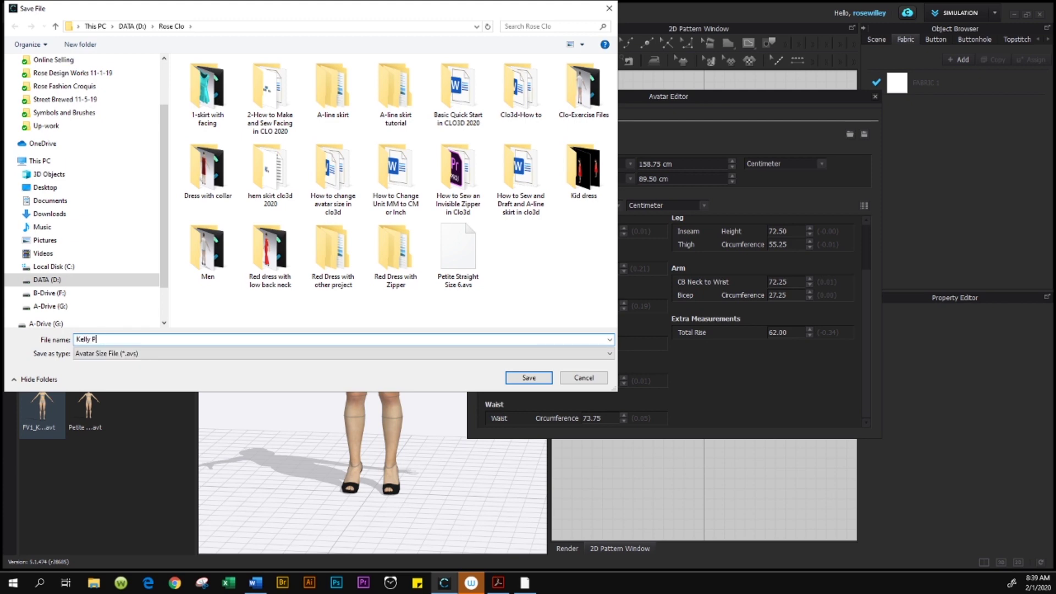
type("etite Size 6")
left_click(91, 189)
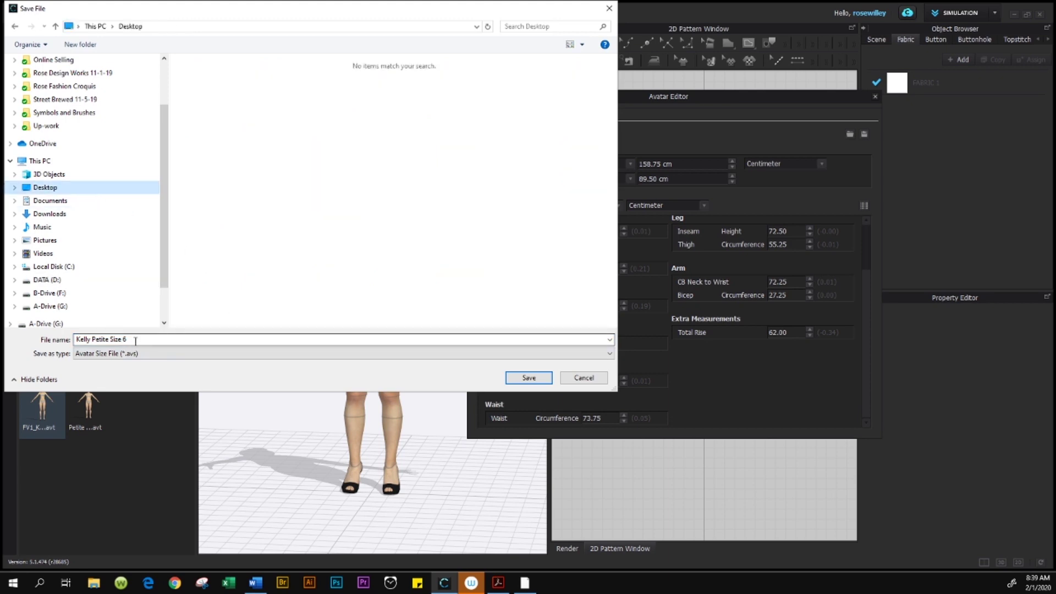
left_click(529, 378)
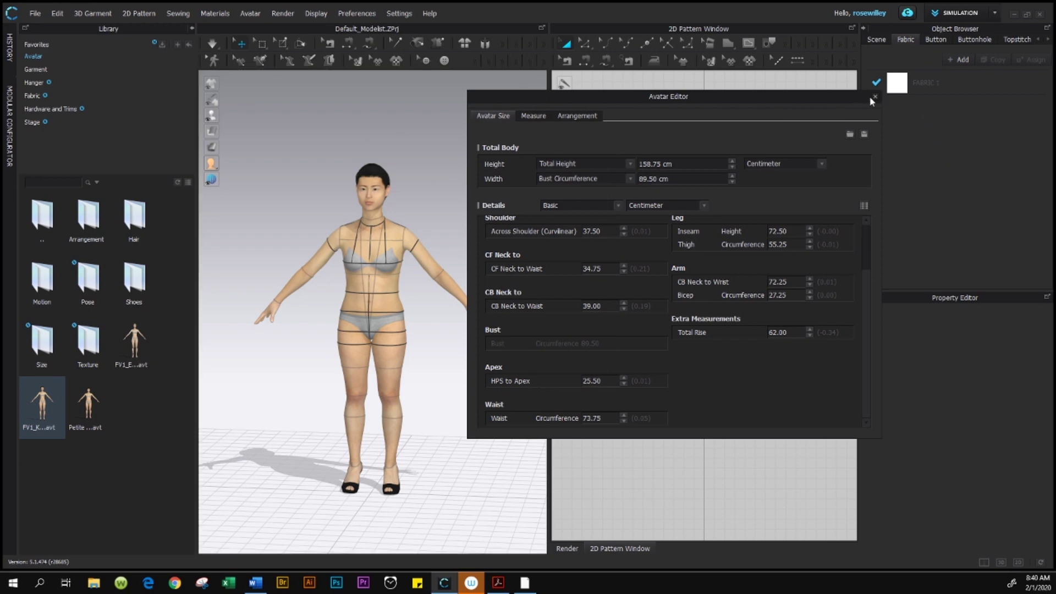
left_click(875, 96)
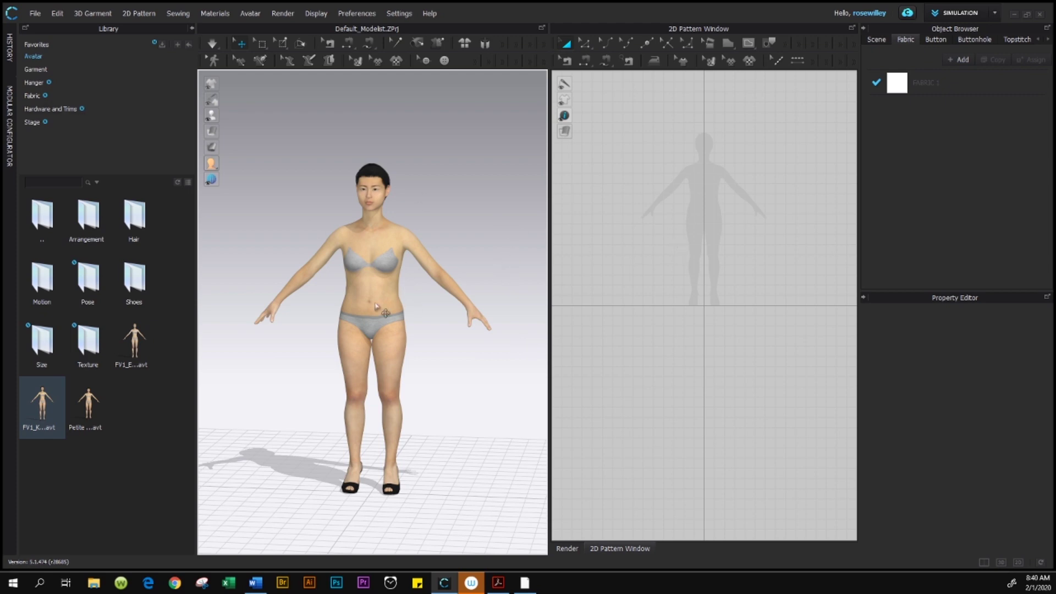
Save the avatar as an AVT avatar file named Kelly Peite Size 6 in the Female_V1 folder
left_click(34, 14)
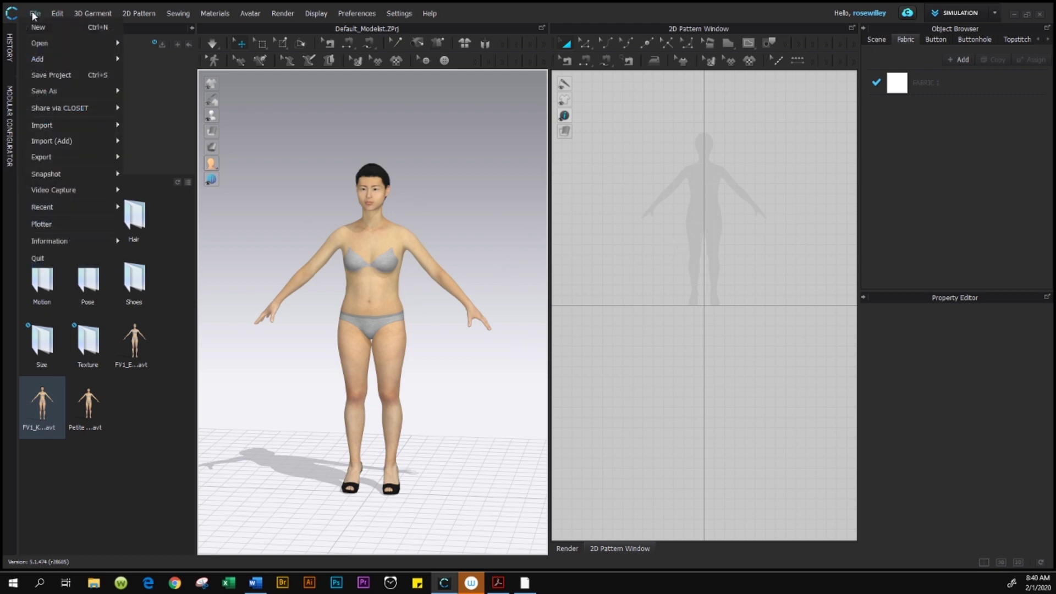
mouse_move(38, 61)
mouse_move(43, 93)
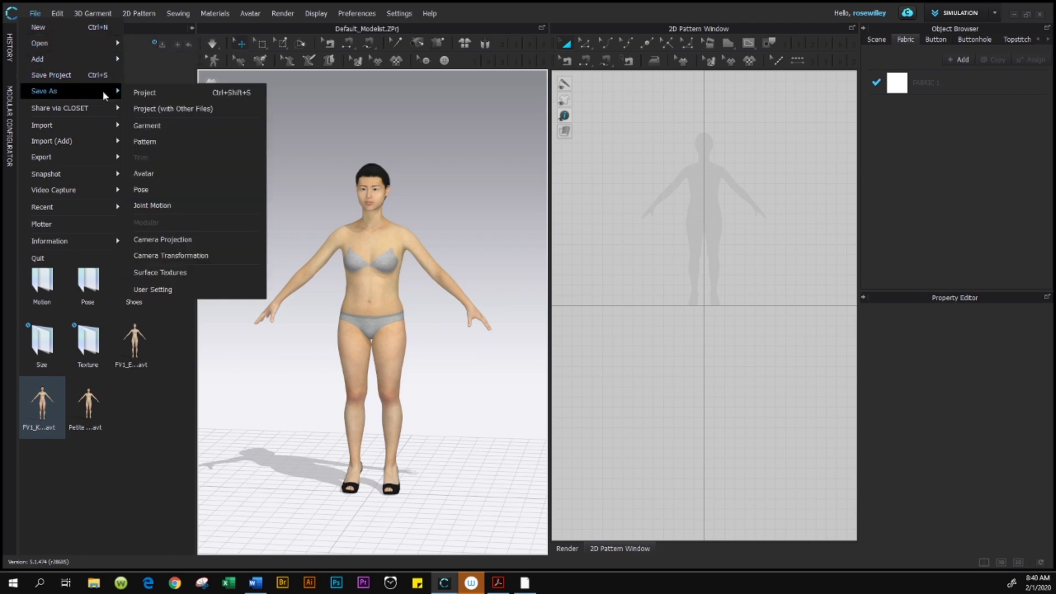
left_click(185, 175)
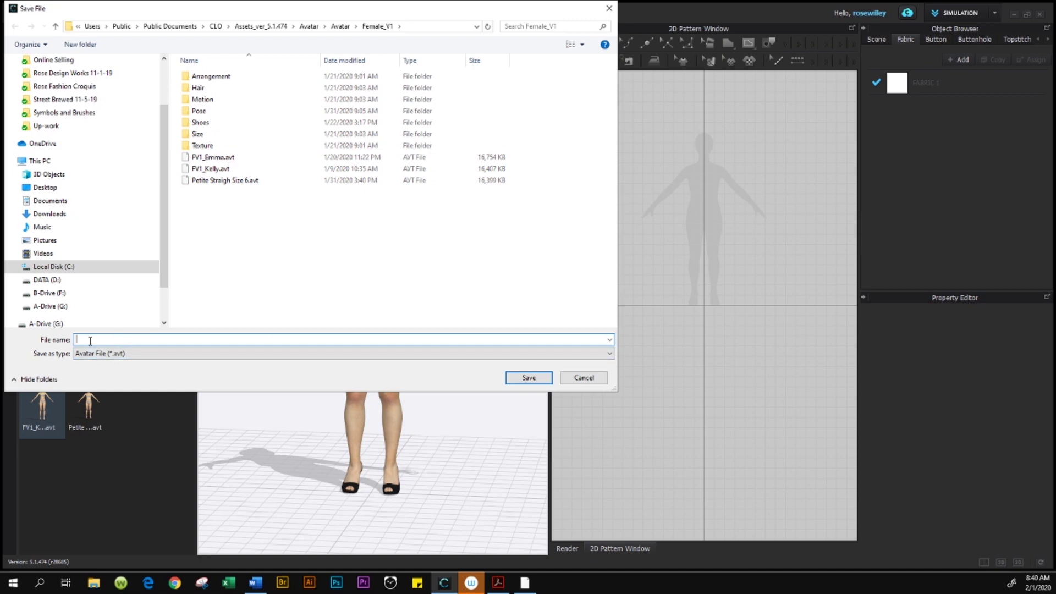
type("Kelly Peite Size 6")
left_click(536, 380)
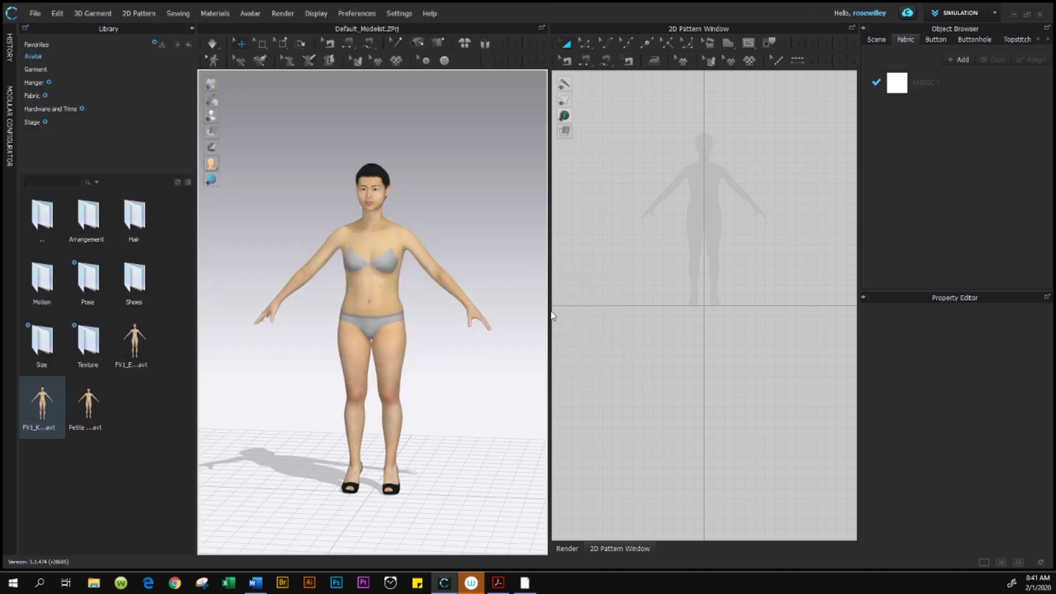
Restart CLO with the saved login, minimizing the petite measurement chart PDF before relaunching
left_click_drag(553, 315, 604, 315)
left_click(34, 14)
mouse_move(50, 241)
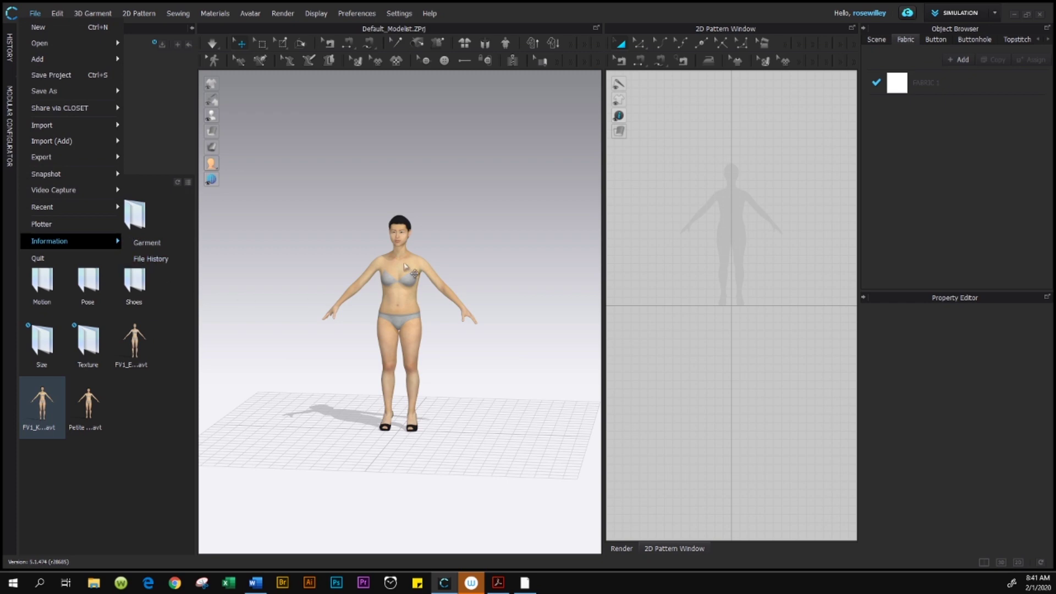
left_click(39, 261)
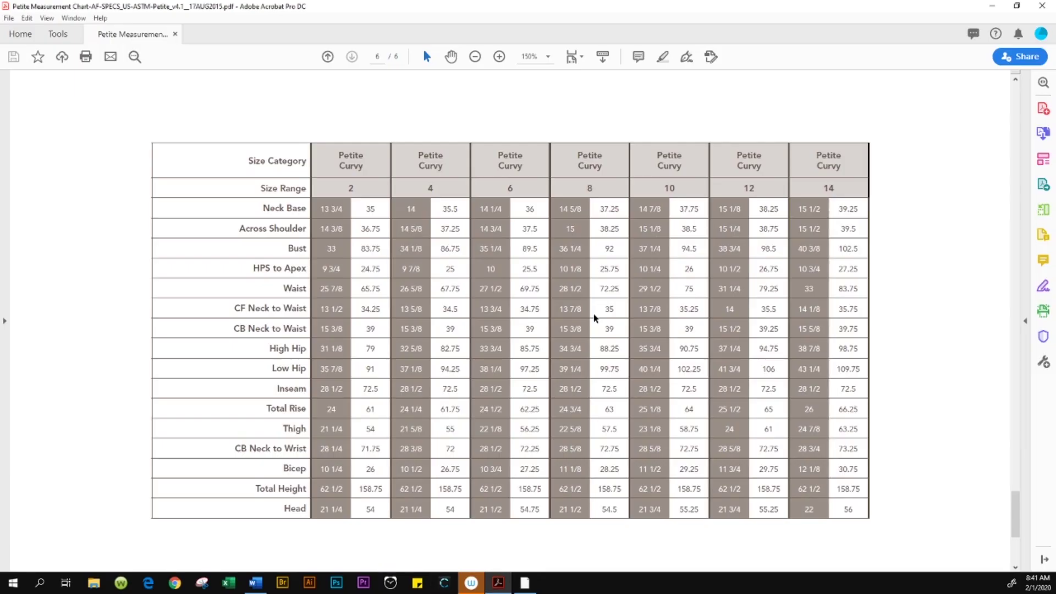
left_click(992, 6)
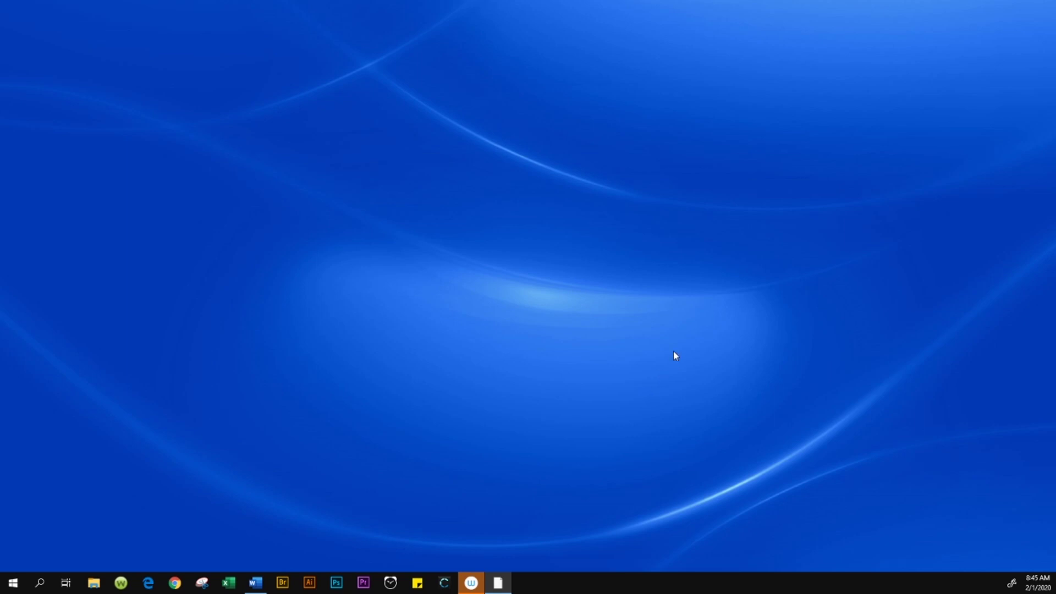
left_click(444, 583)
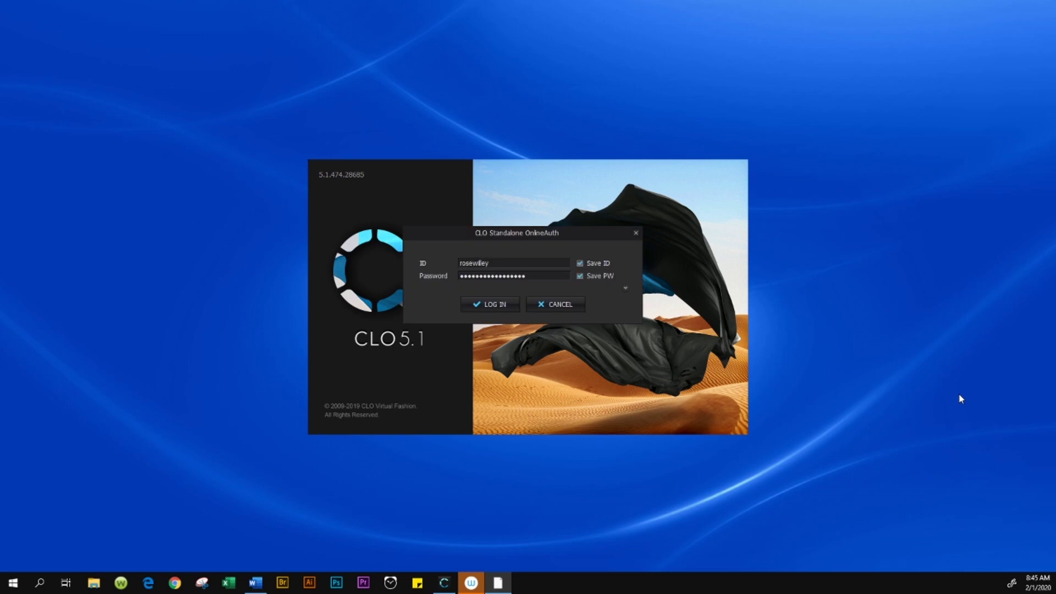
left_click(505, 305)
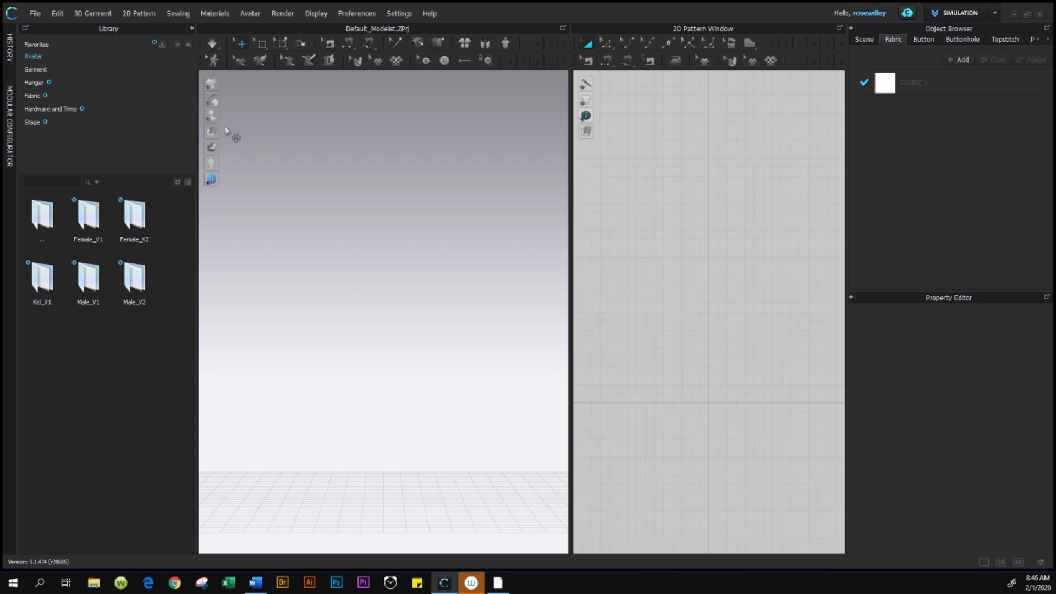
Add the saved Kelly Peite Size 6.avt avatar to the empty project
left_click(35, 12)
mouse_move(44, 48)
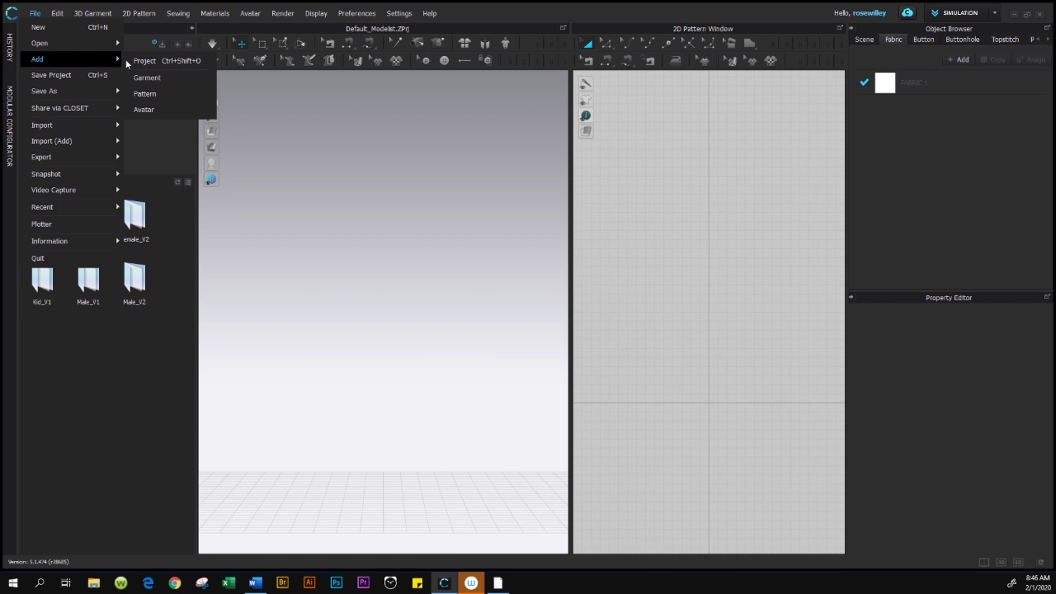
left_click(166, 110)
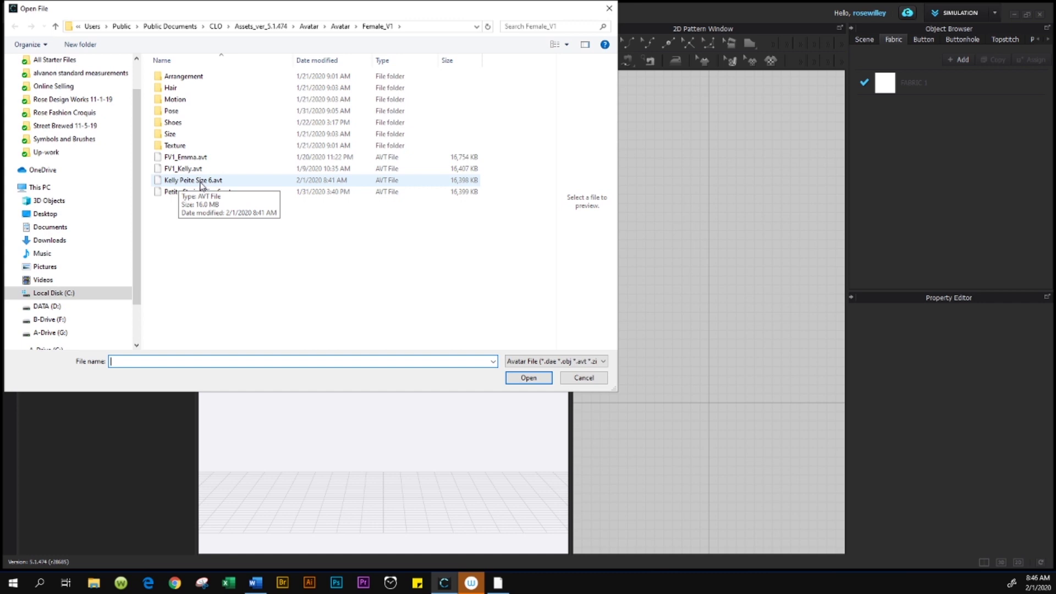
left_click(201, 184)
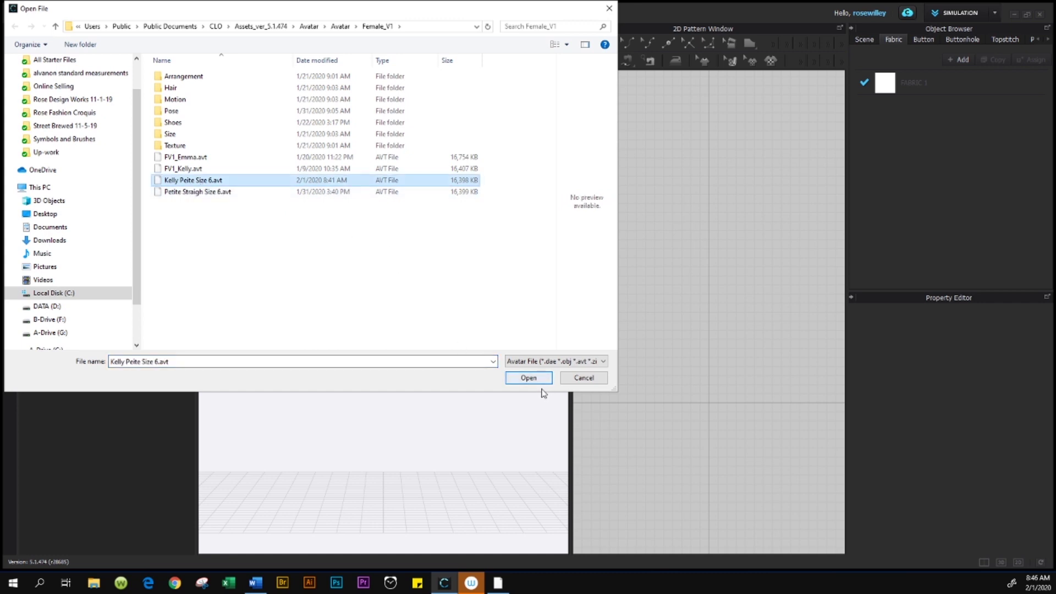
left_click(528, 379)
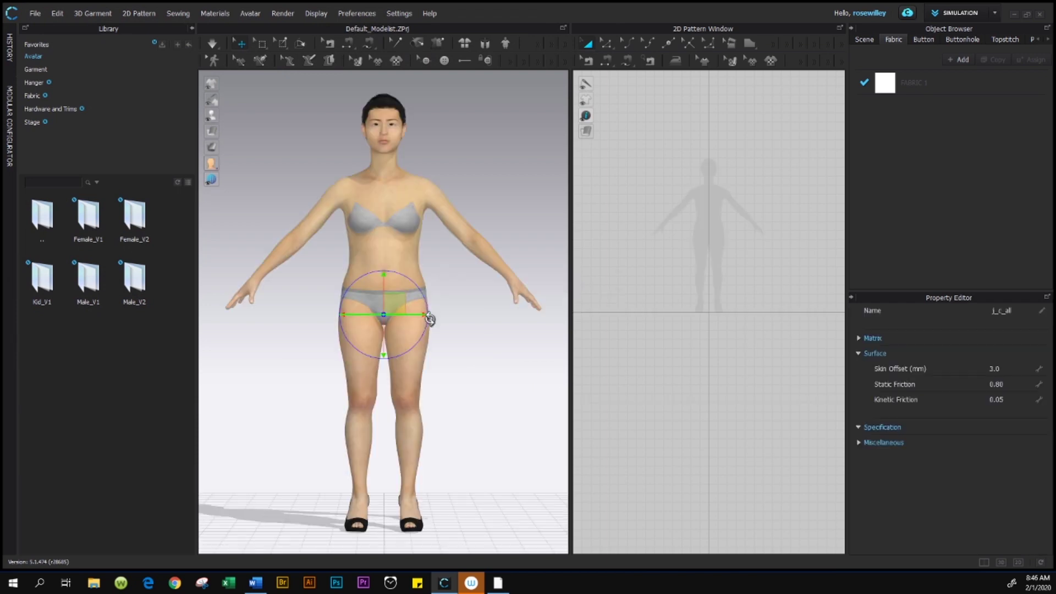
Shift the petite avatar a little to the left with its gizmo, and try reselecting it by its body mesh
scroll(486, 326, "down", 2)
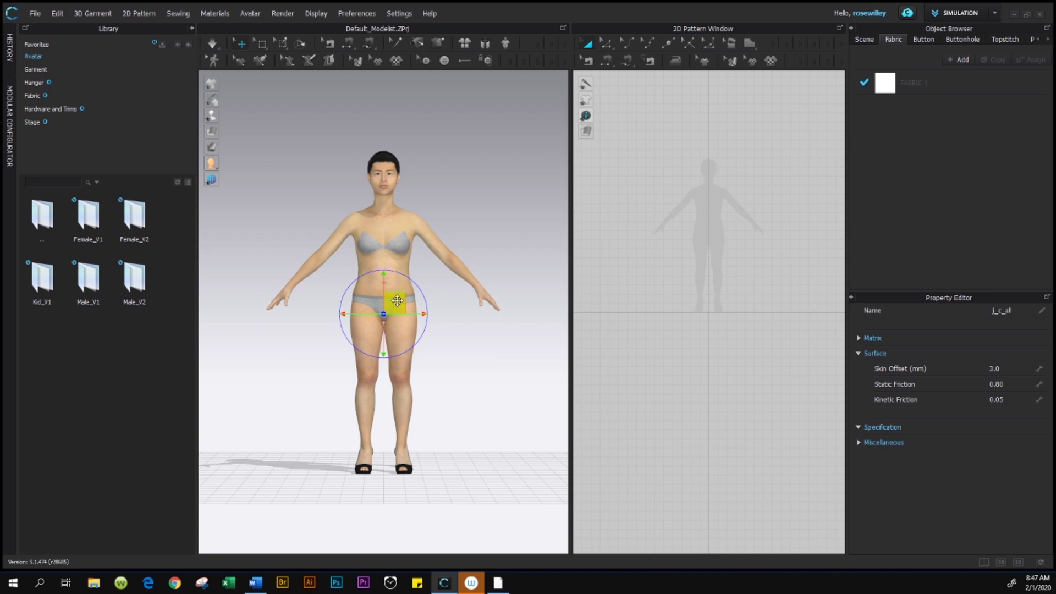
left_click_drag(397, 300, 371, 291)
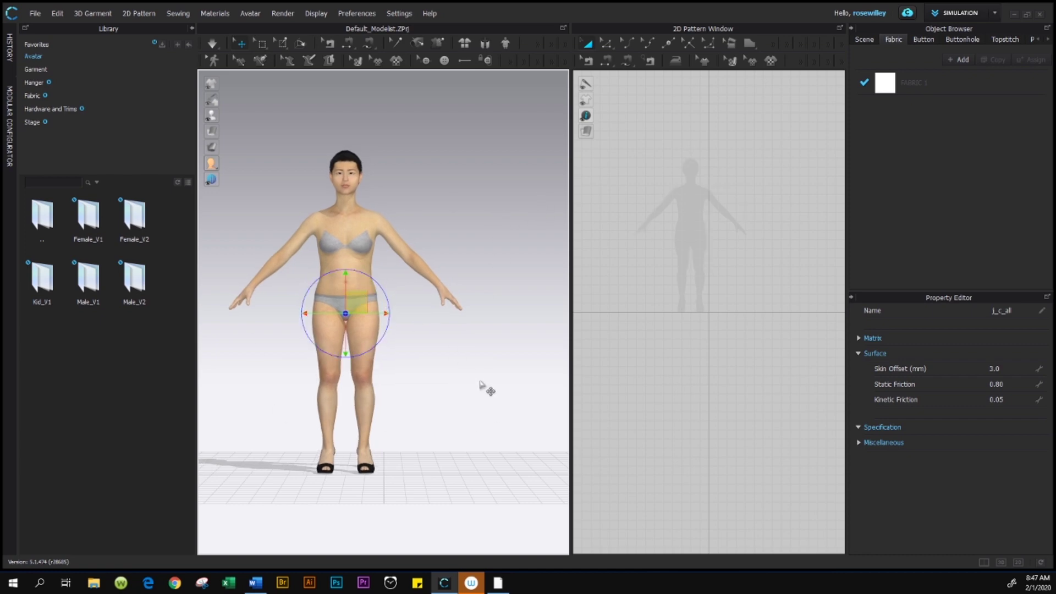
left_click(481, 364)
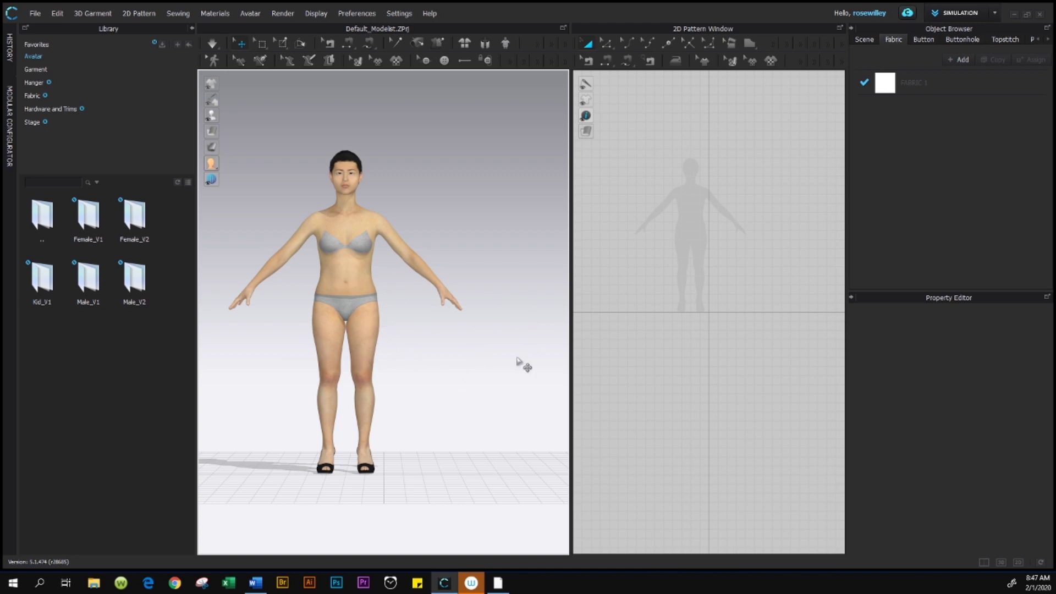
left_click(368, 333)
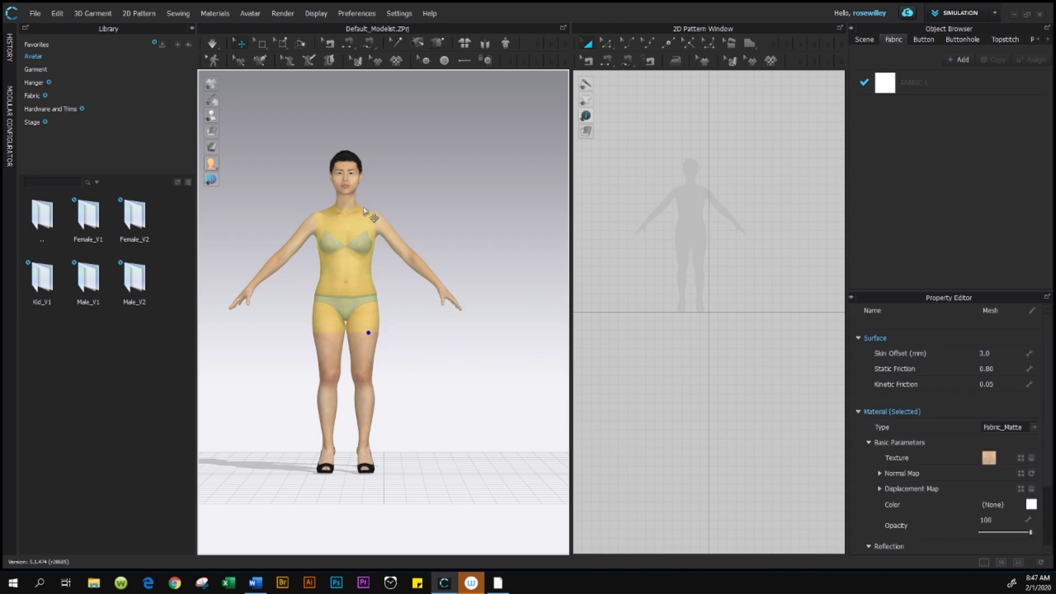
left_click(449, 292)
left_click(513, 266)
Show the avatar's X-ray joints, shift it slightly further left from the pelvis joint, and restore the normal display
mouse_move(211, 116)
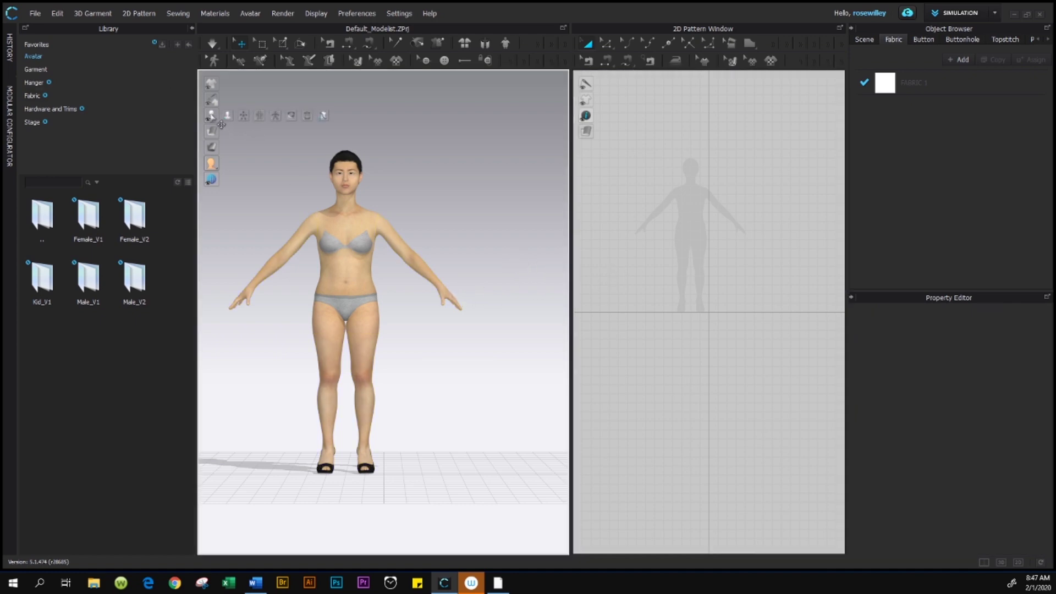
left_click(275, 117)
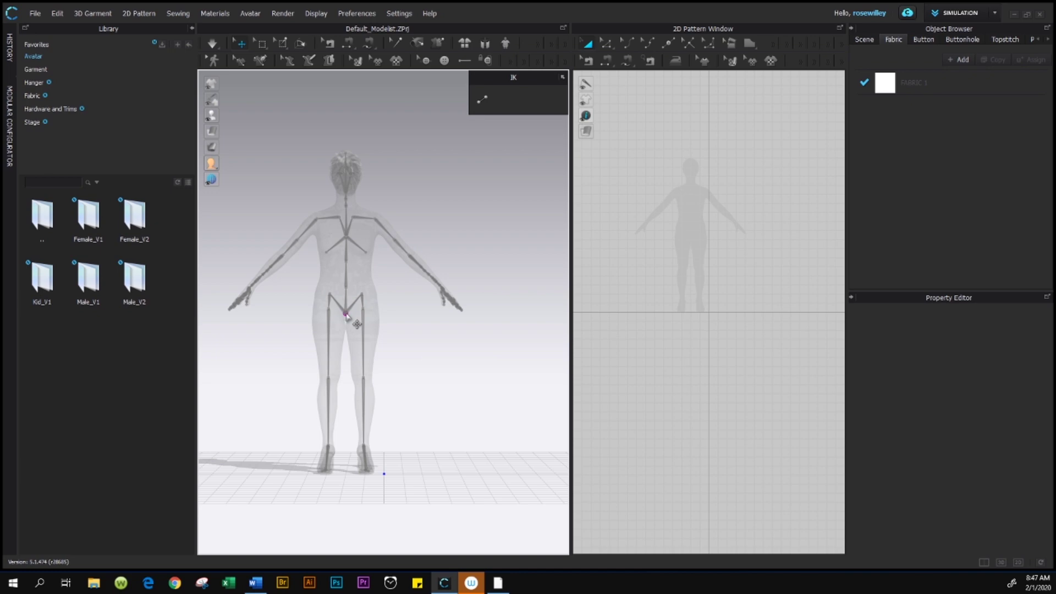
left_click(346, 314)
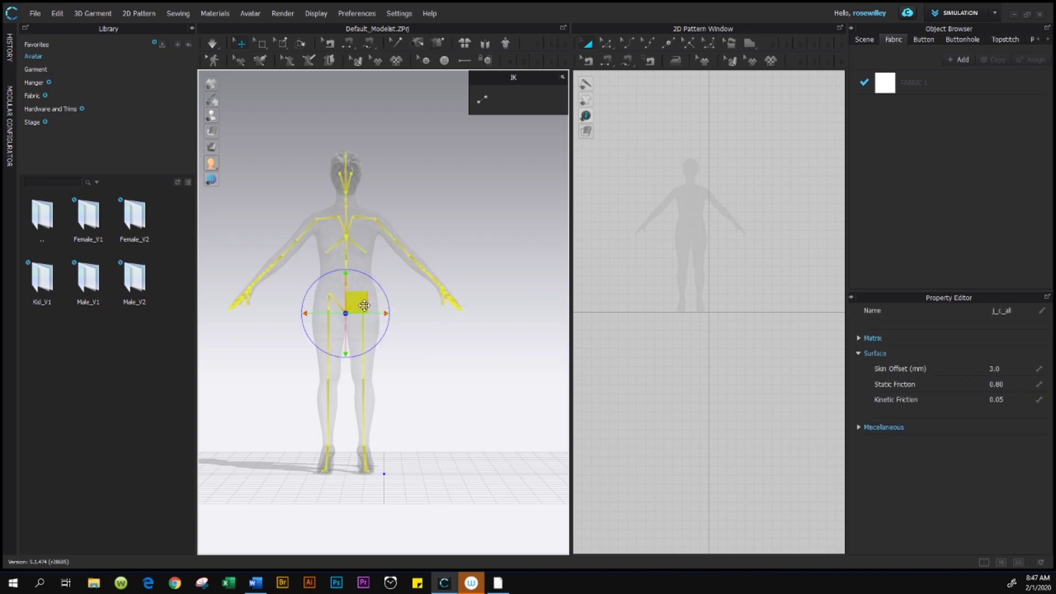
mouse_move(362, 302)
left_mouse_down()
mouse_move(334, 296)
mouse_move(369, 296)
mouse_move(352, 301)
left_mouse_up()
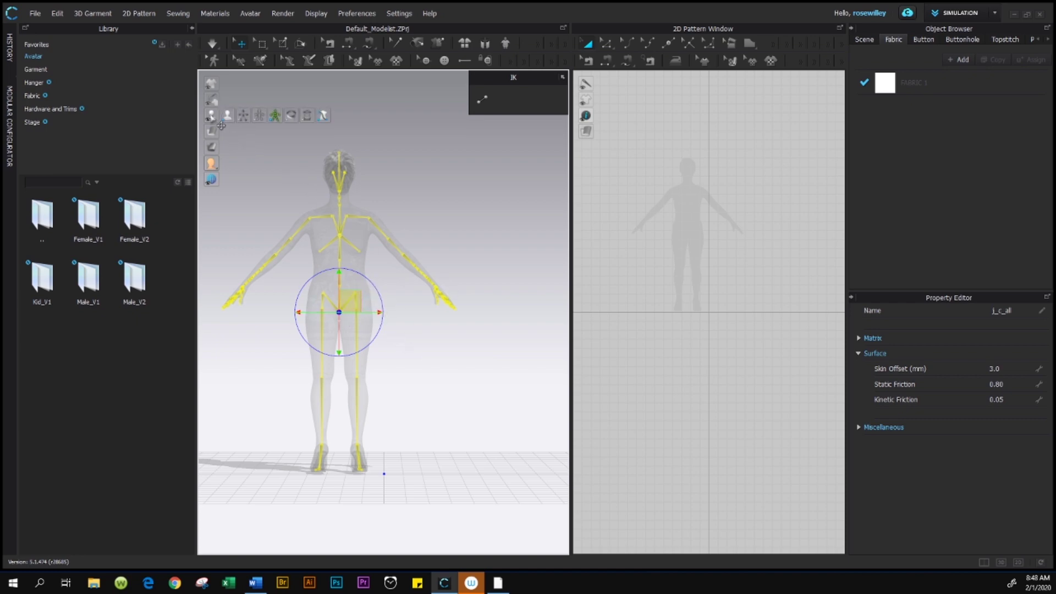
left_click(276, 116)
left_click(455, 353)
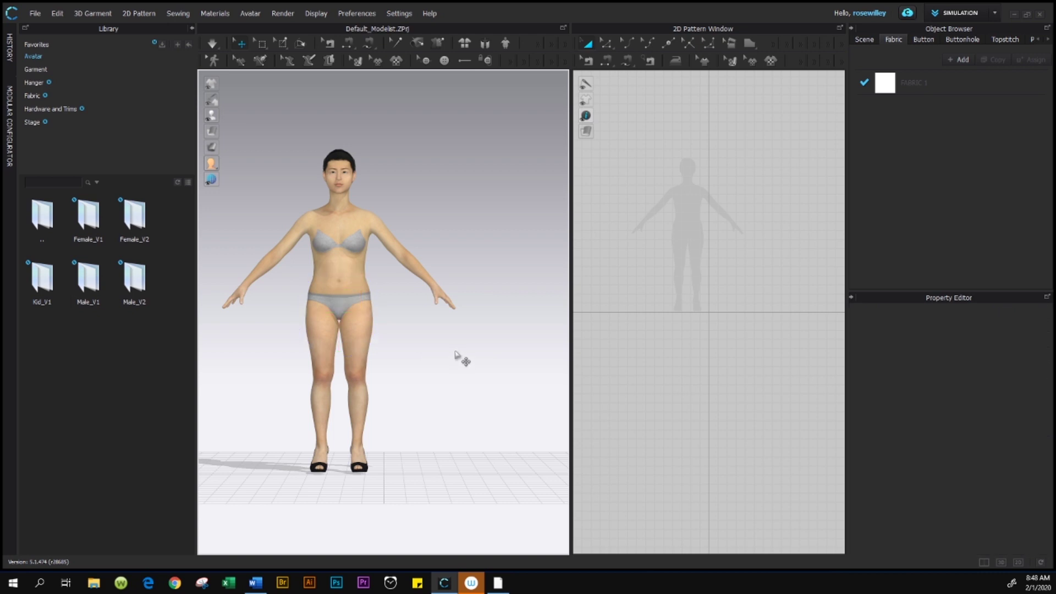
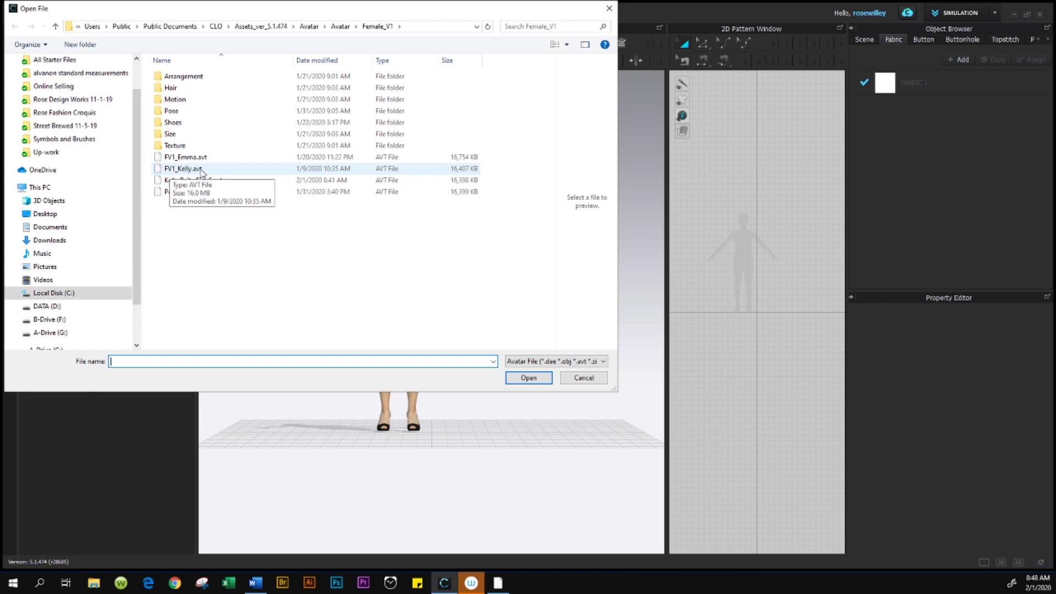
Load FV1_Kelly.avt as an additional avatar, using the Add load type with zero translation
left_click(201, 170)
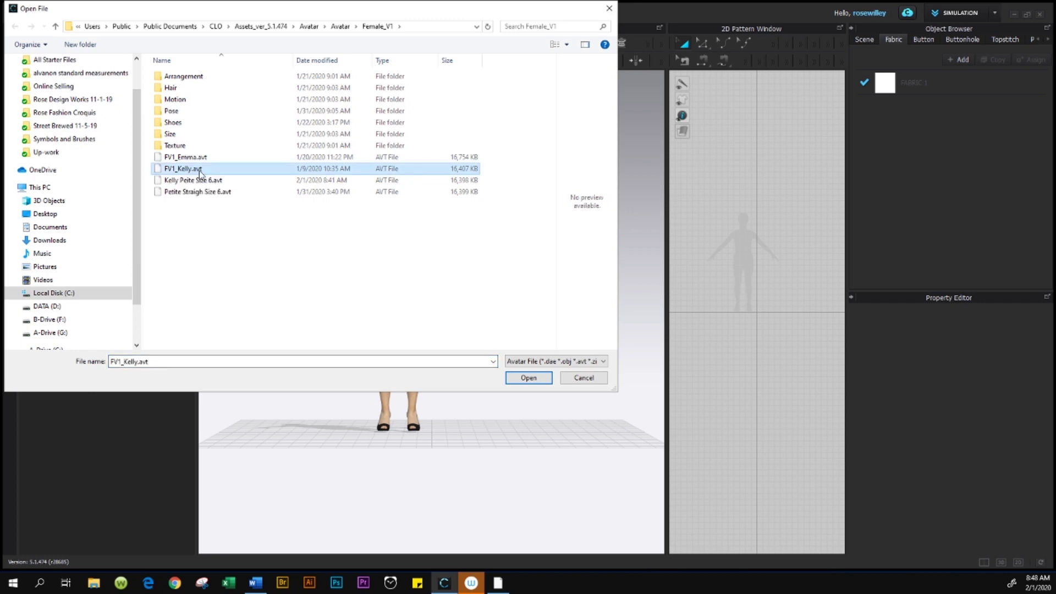
left_click(528, 378)
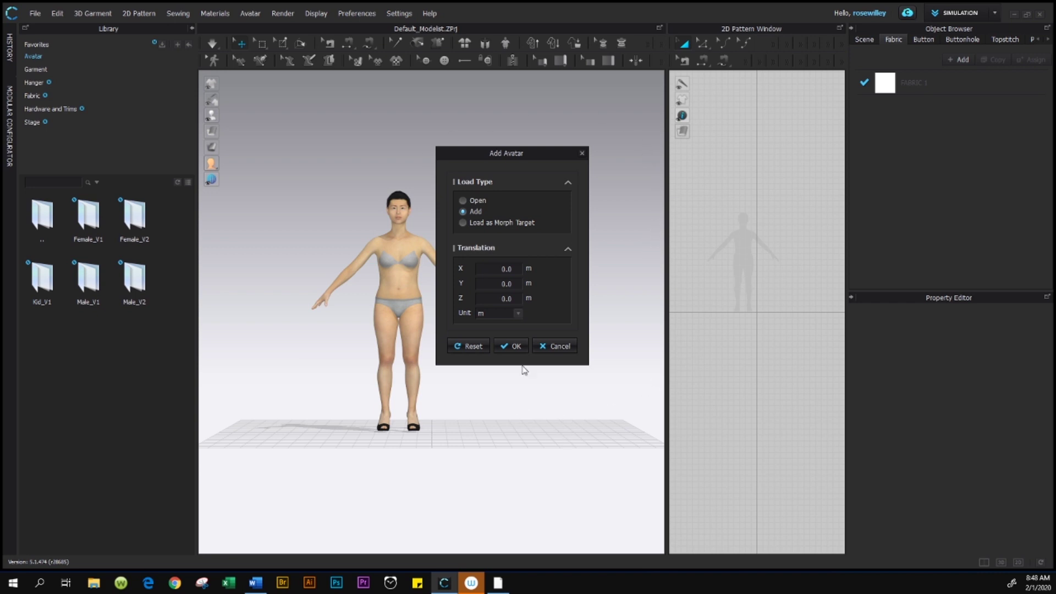
left_click(512, 346)
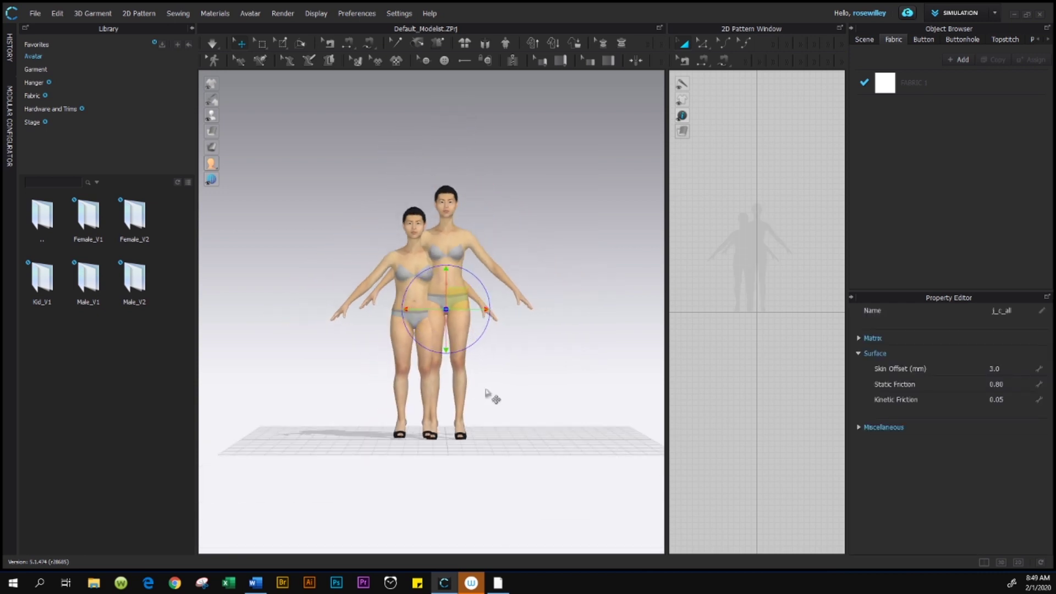
Move the added Kelly avatar to the right of the petite one with a clear gap, and reset the window layout
left_click_drag(459, 298, 588, 302)
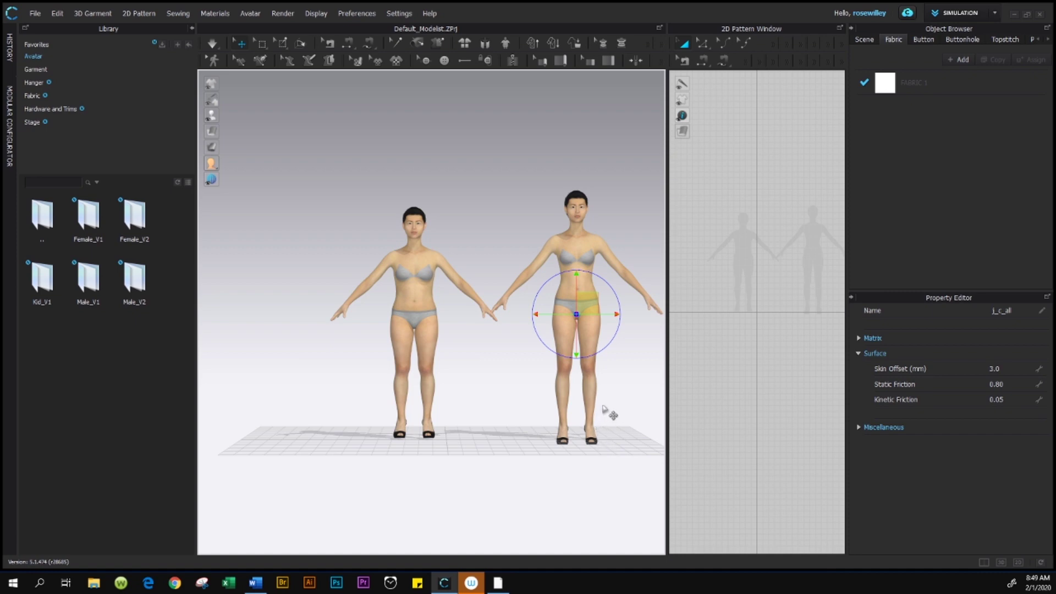
left_click(1002, 566)
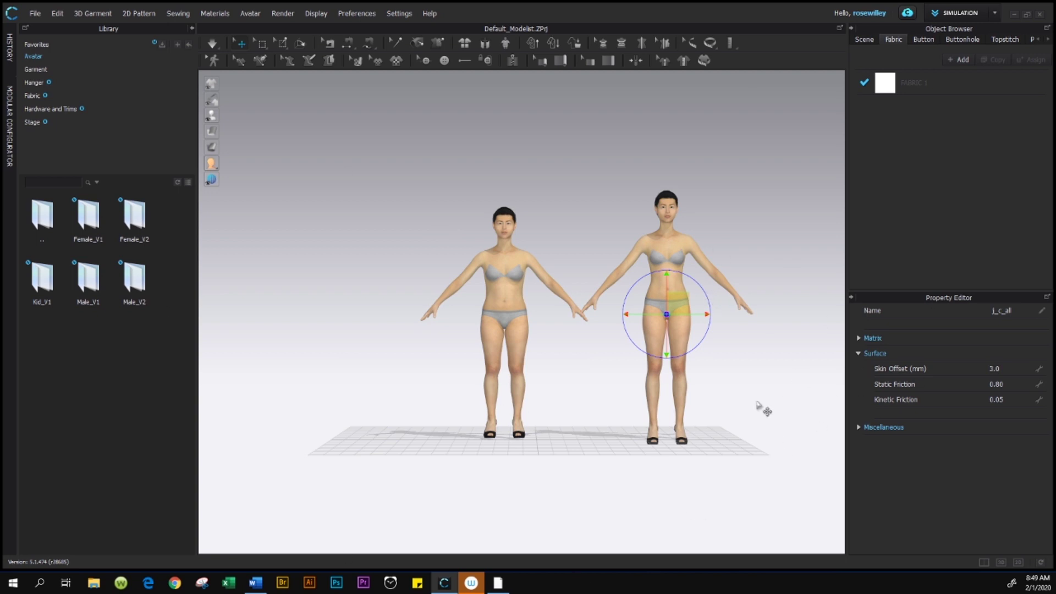
left_click_drag(680, 301, 702, 303)
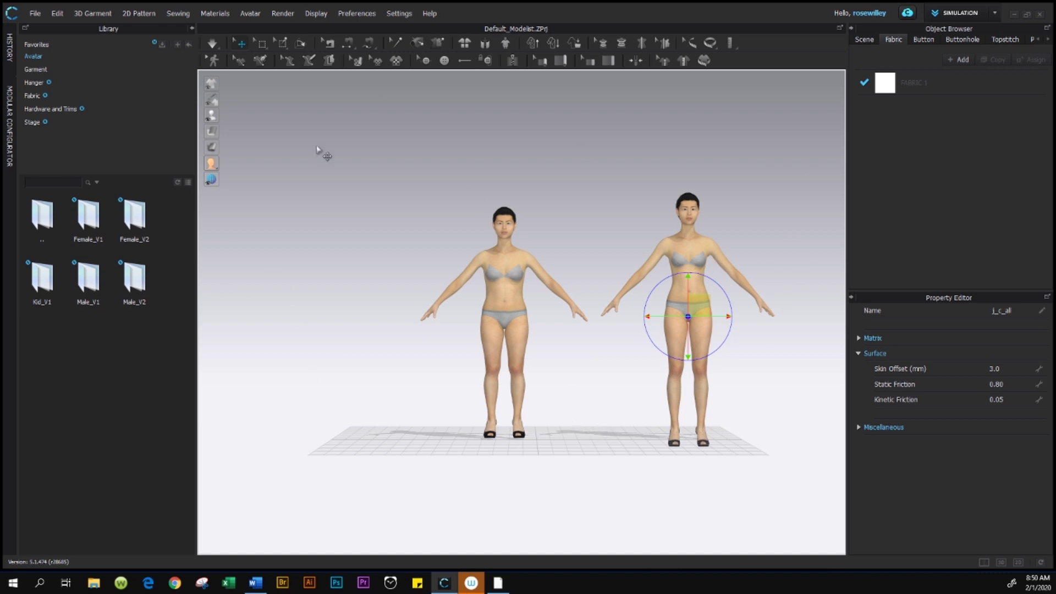
left_click(1042, 562)
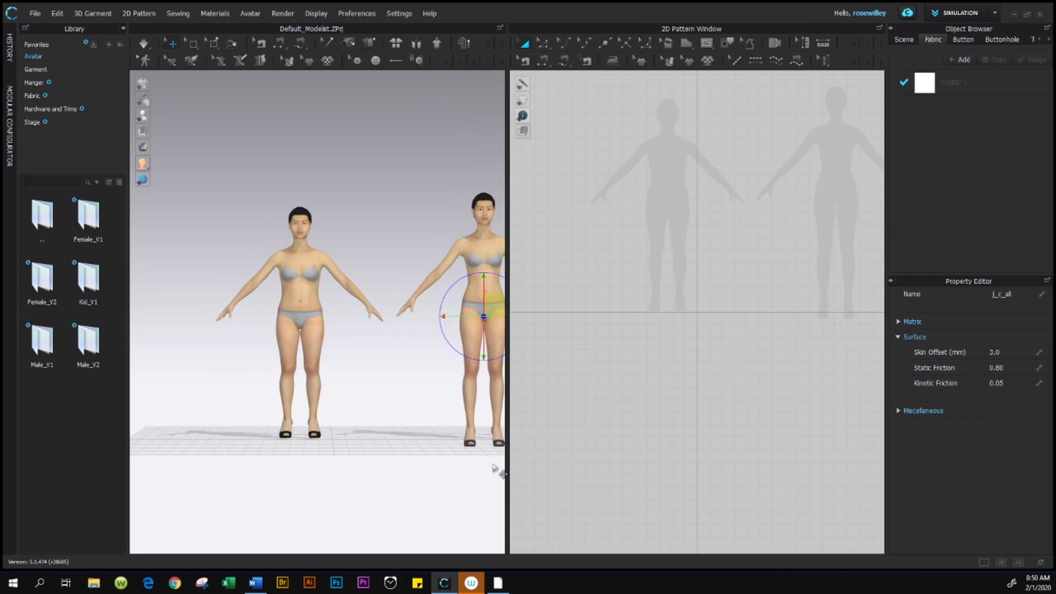
left_click(255, 465)
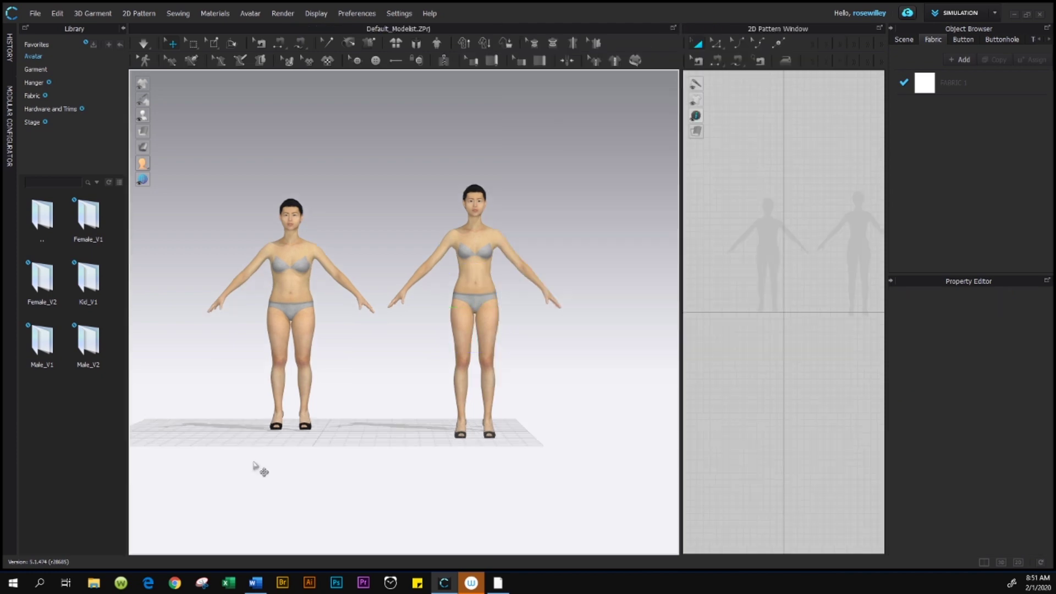